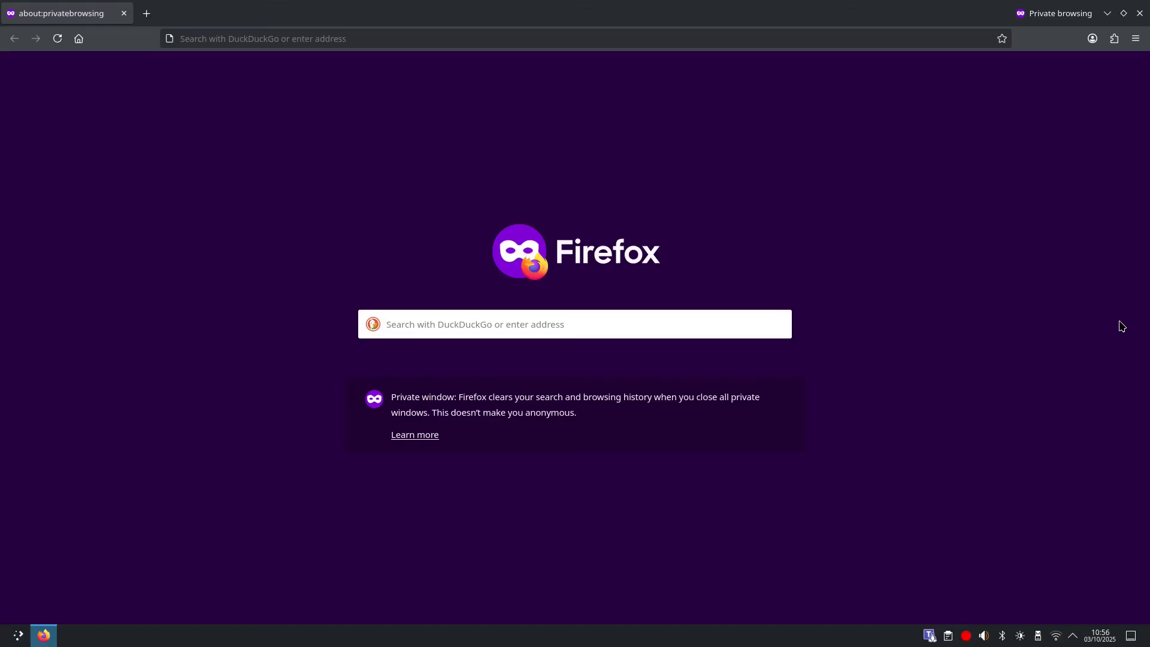
Load about:config and accept the risk warning to reach the preference search
left_click(224, 38)
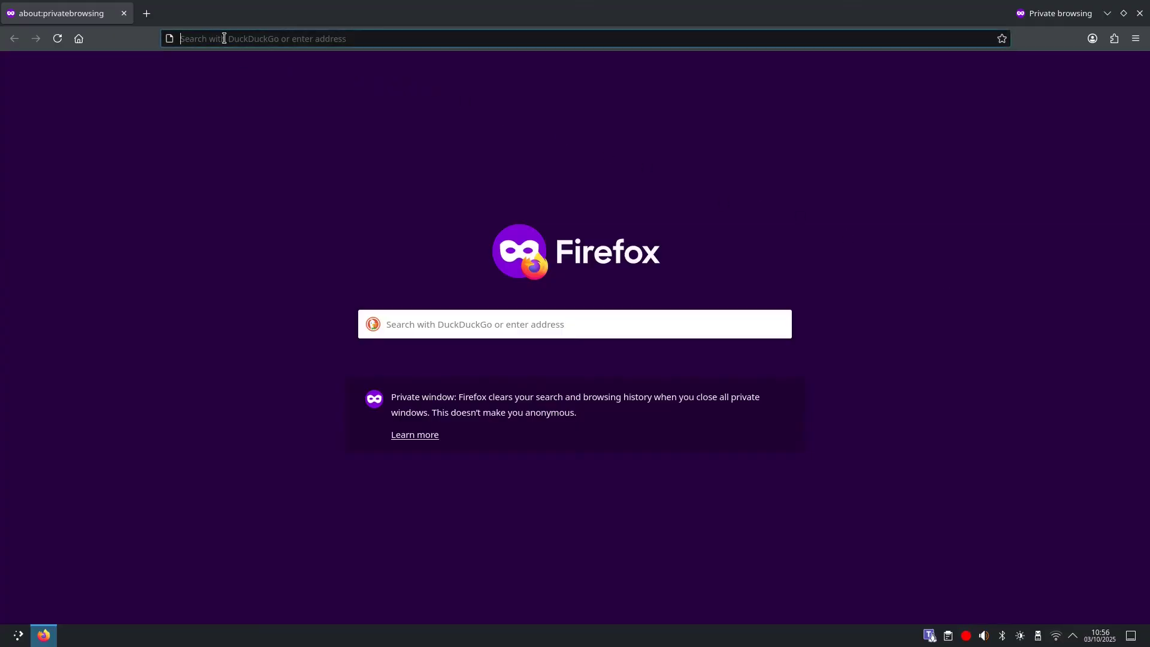
type("about")
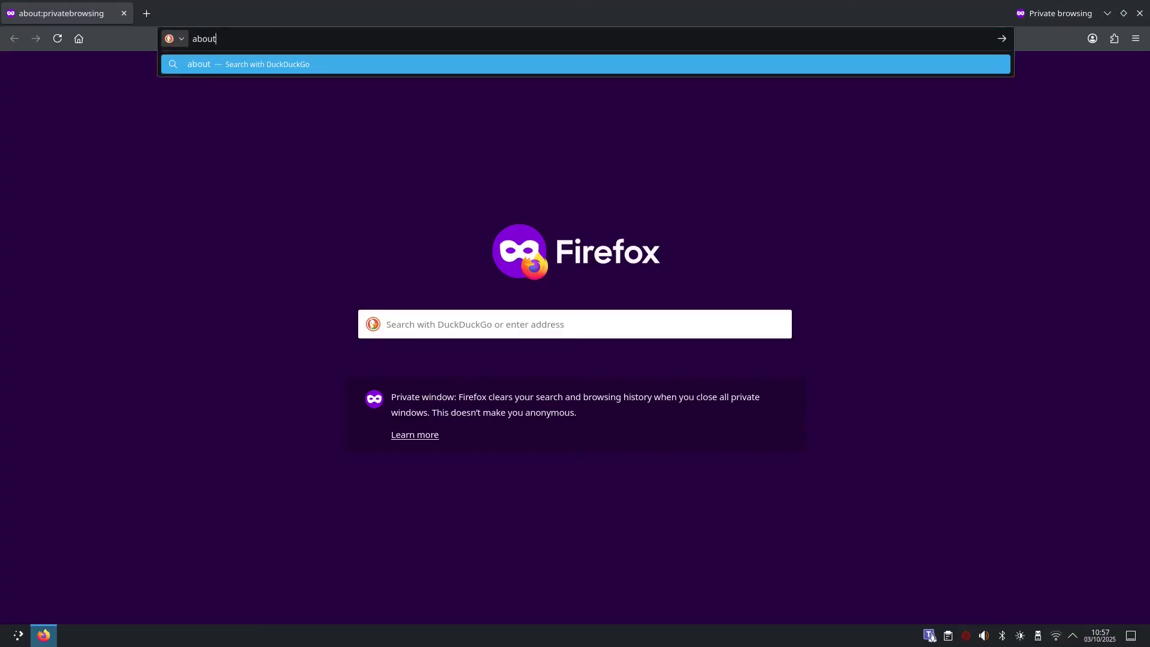
type(":config")
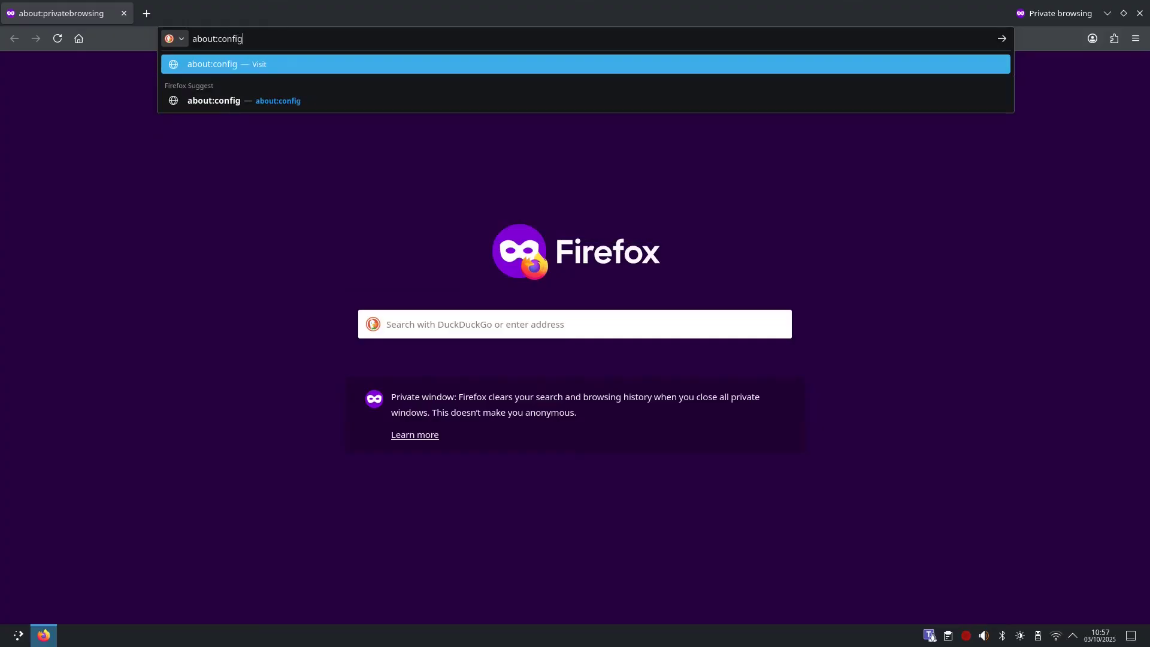
key("Return")
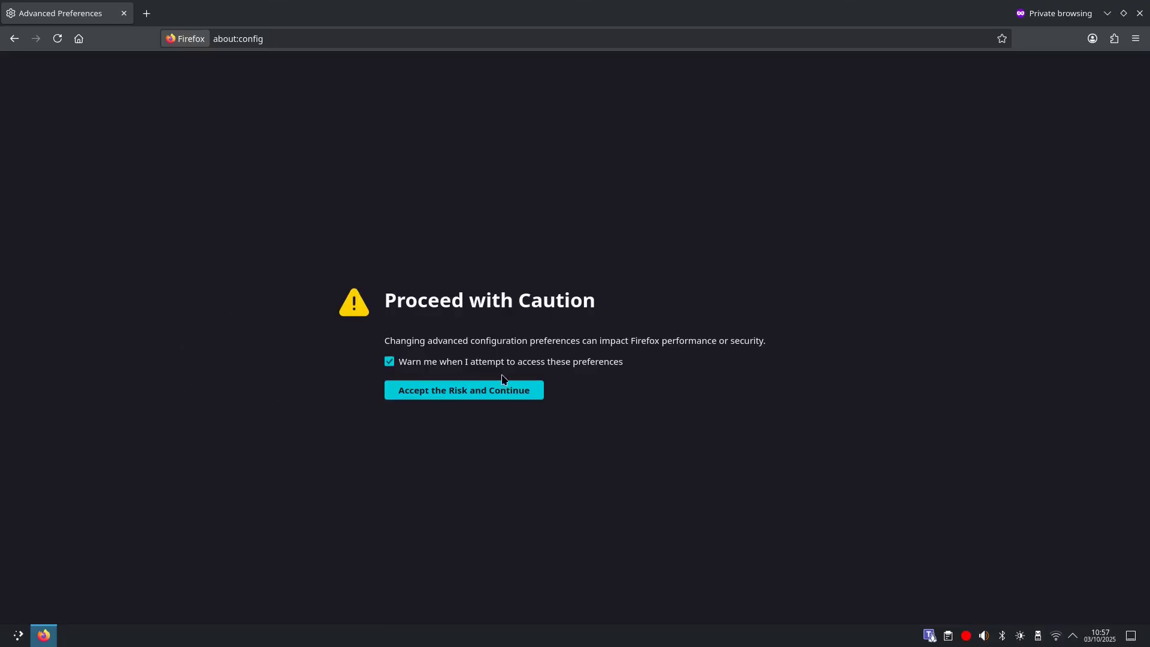
left_click(520, 389)
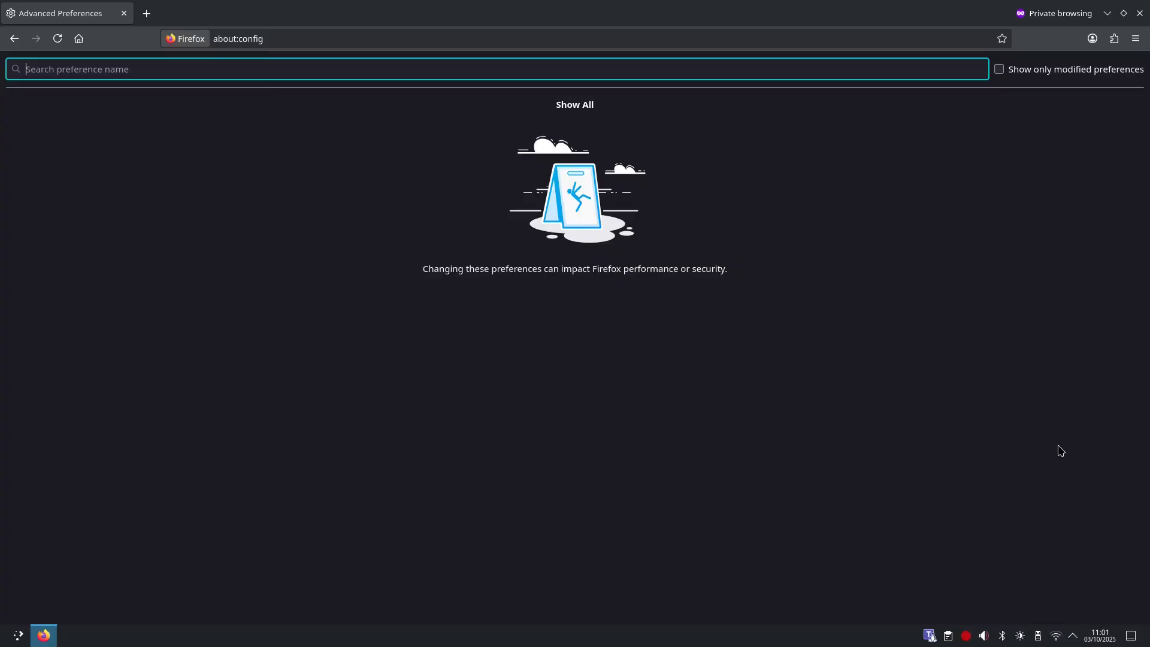
Find media.peerconnection.enabled and toggle it from true to false
type("media.")
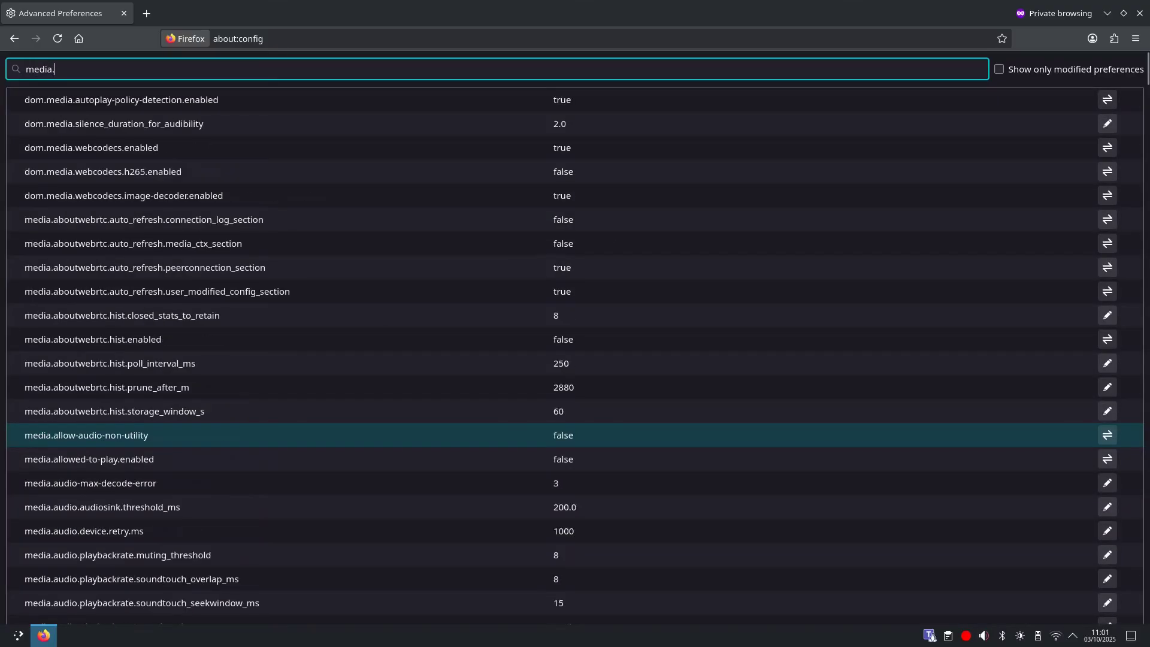
type("peer")
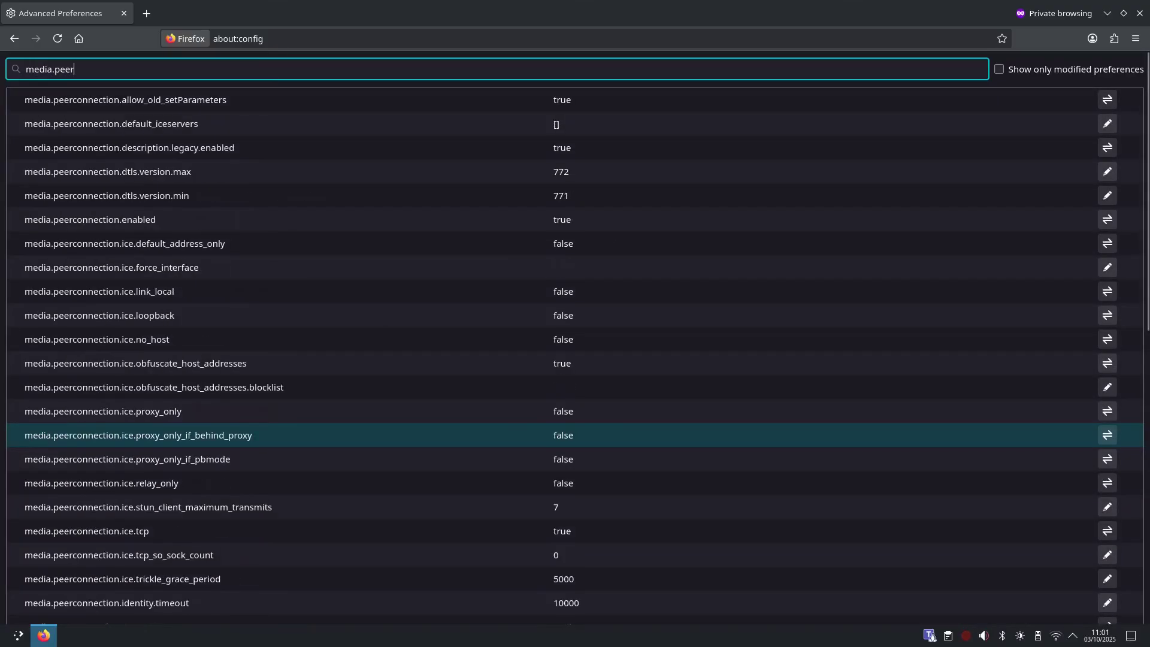
type("connect")
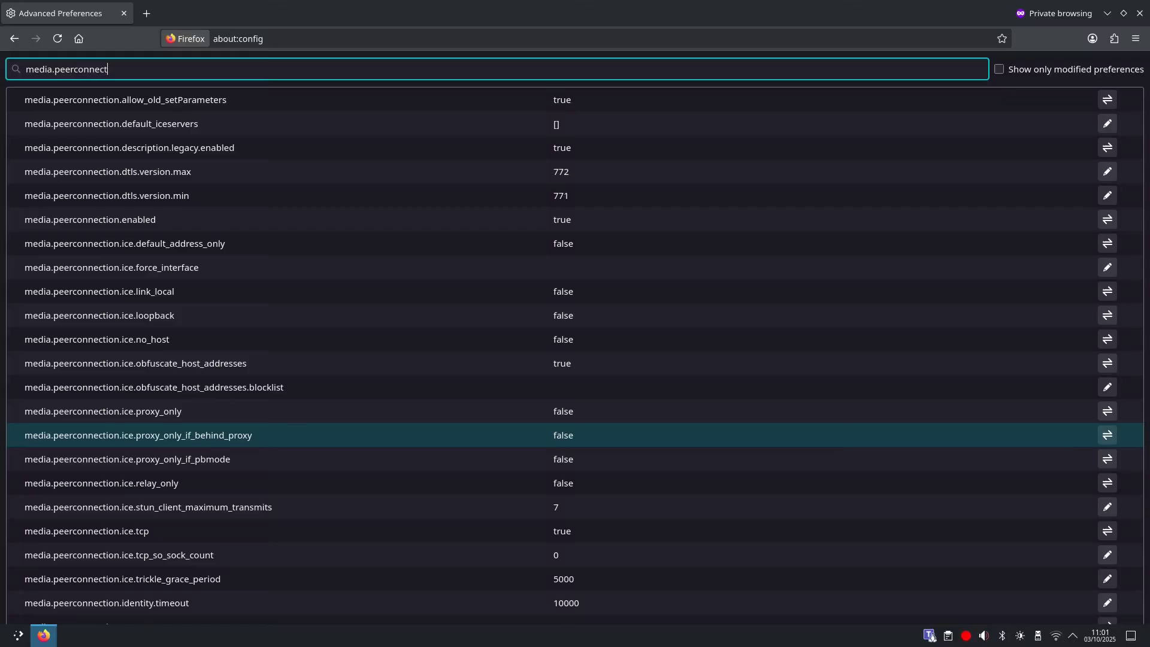
type("ion.enabled")
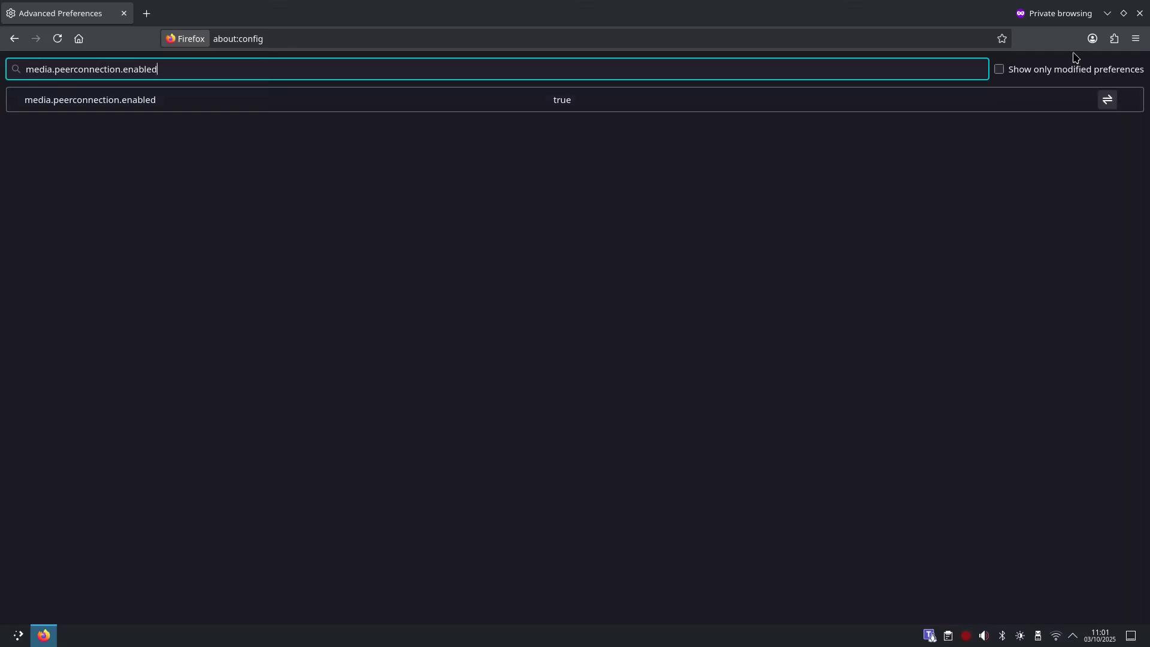
left_click(1108, 100)
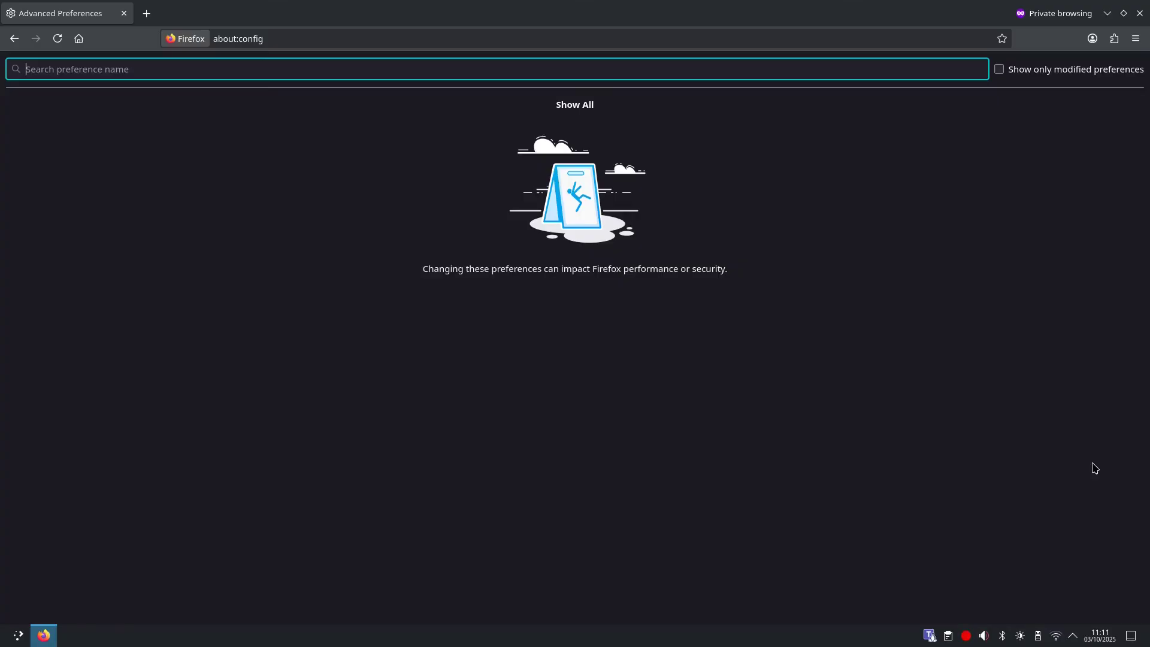
Toggle network.dns.disablePrefetch to true, then empty the preference search
type("network.")
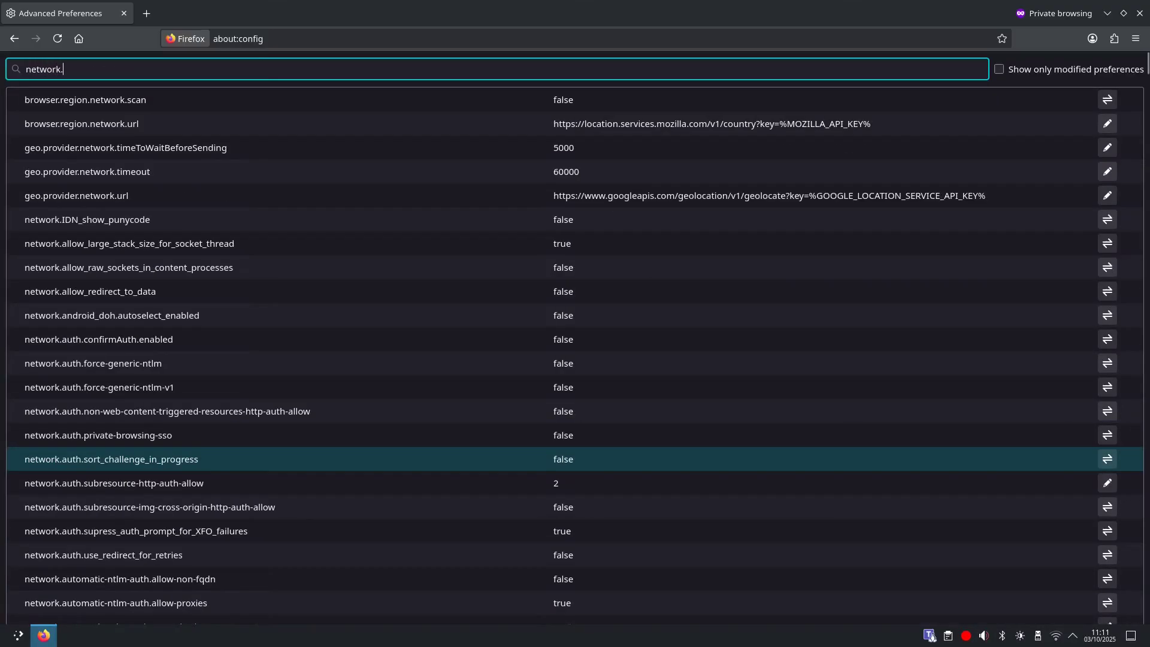
type("dns")
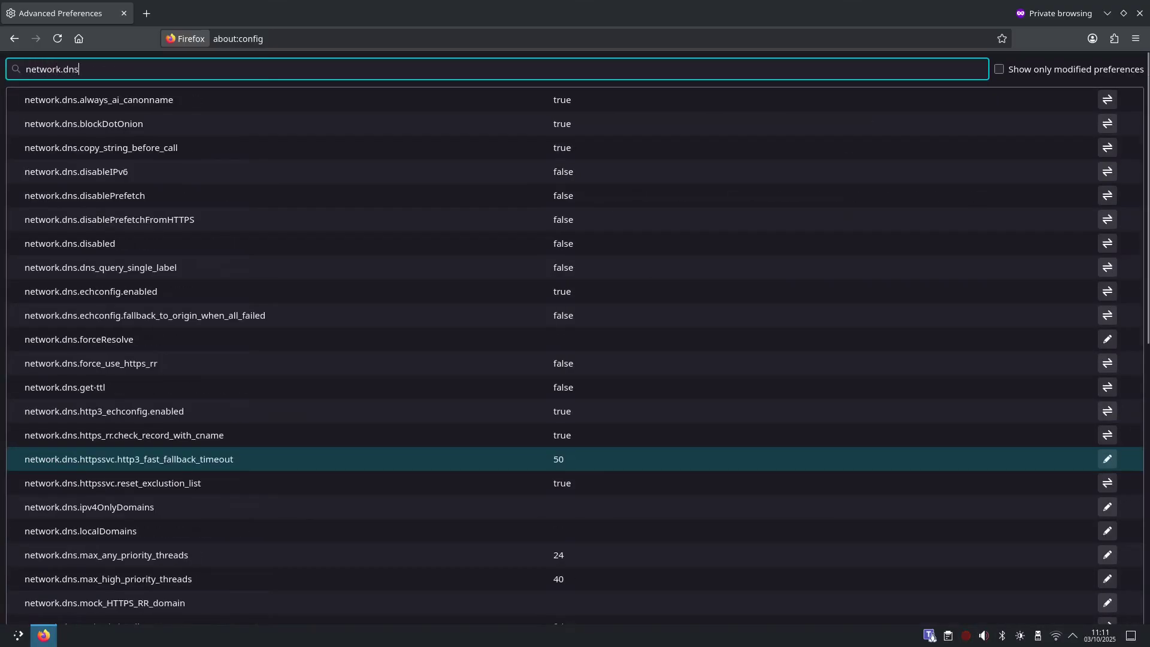
type(".disa")
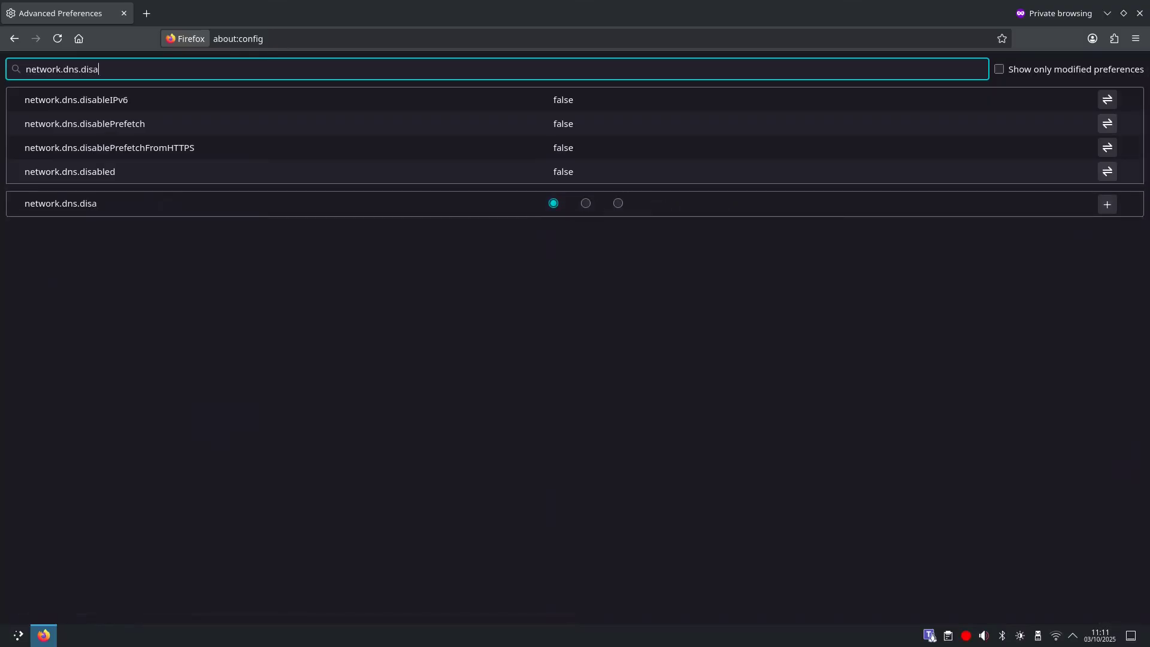
type("blep")
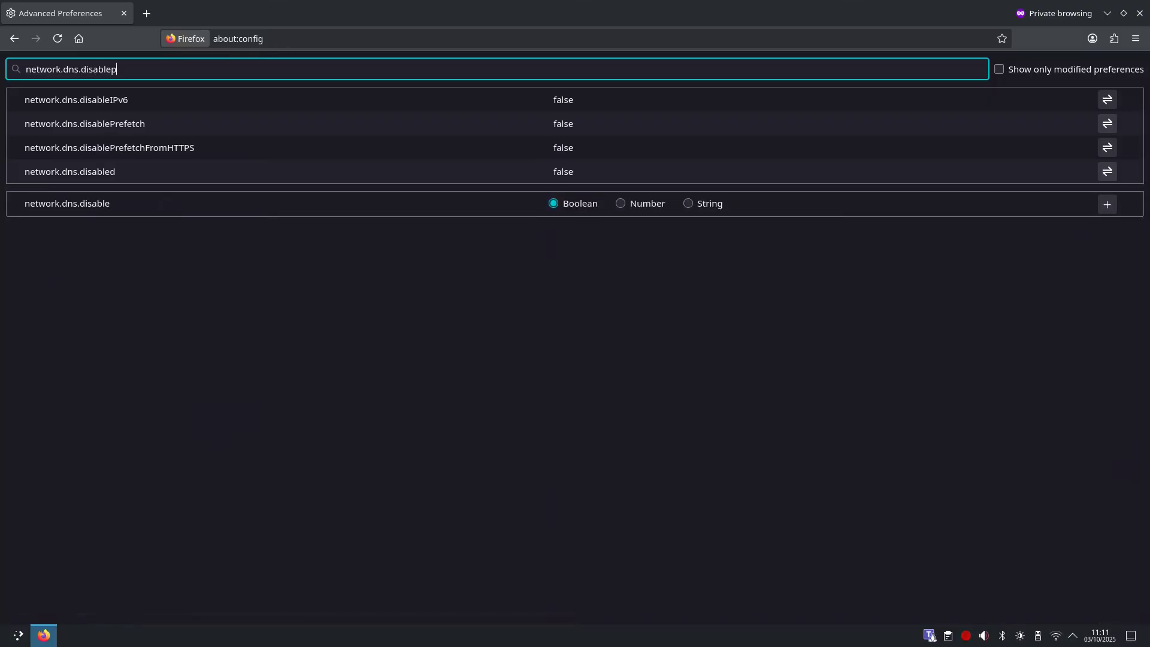
type("refetch")
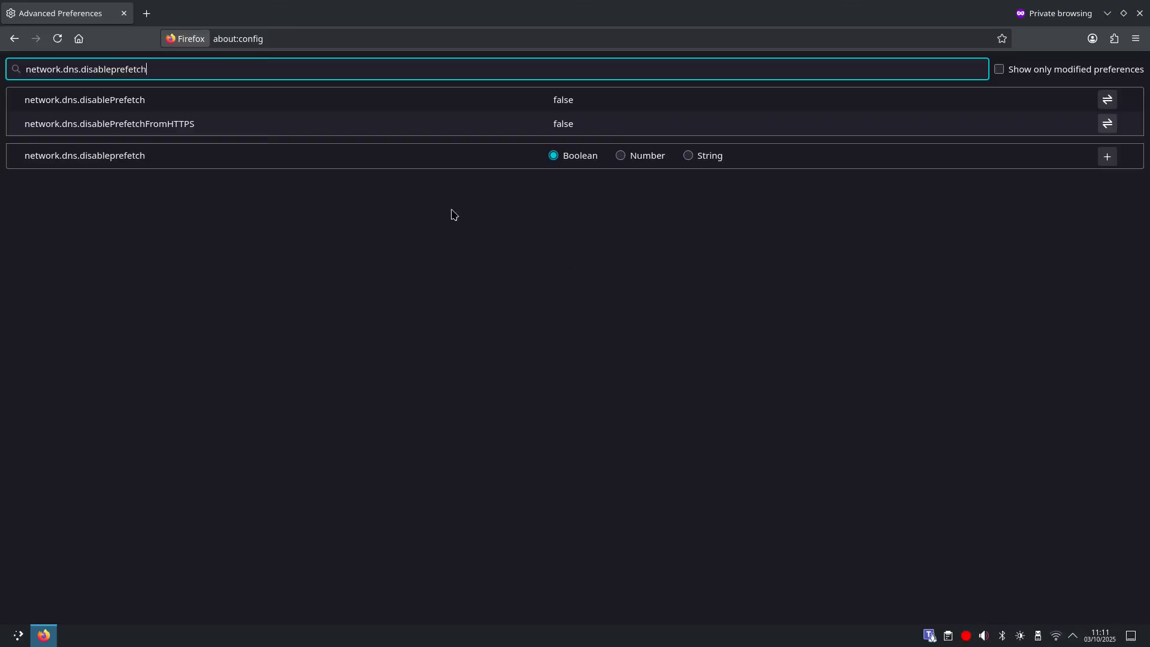
left_click(142, 101)
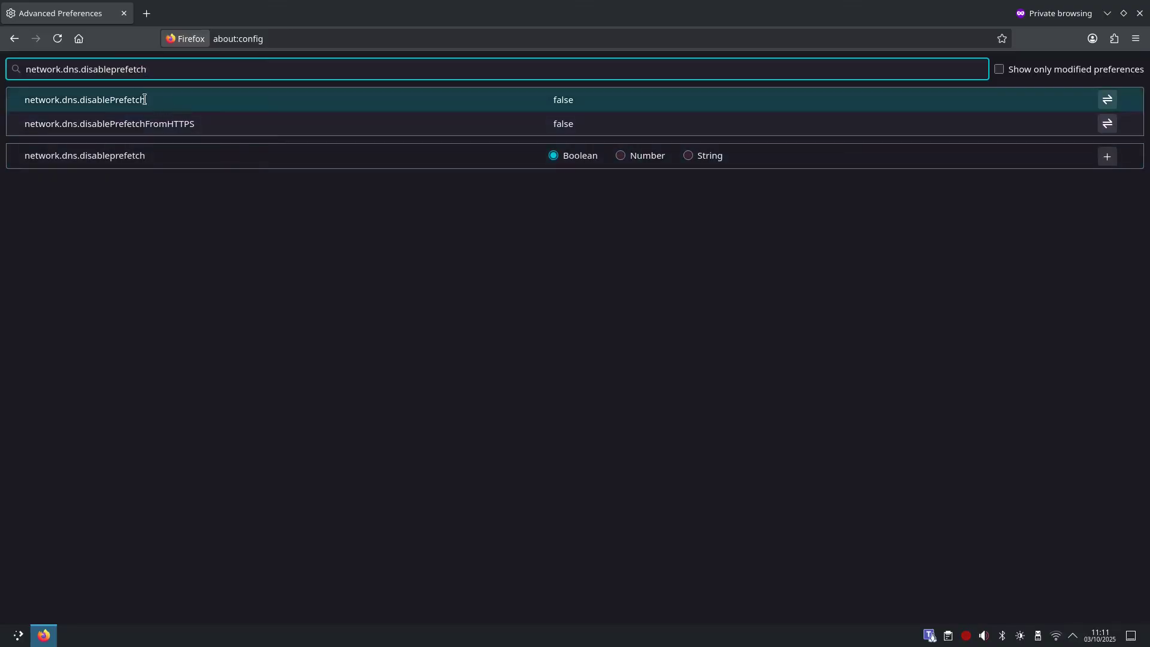
left_click(1110, 106)
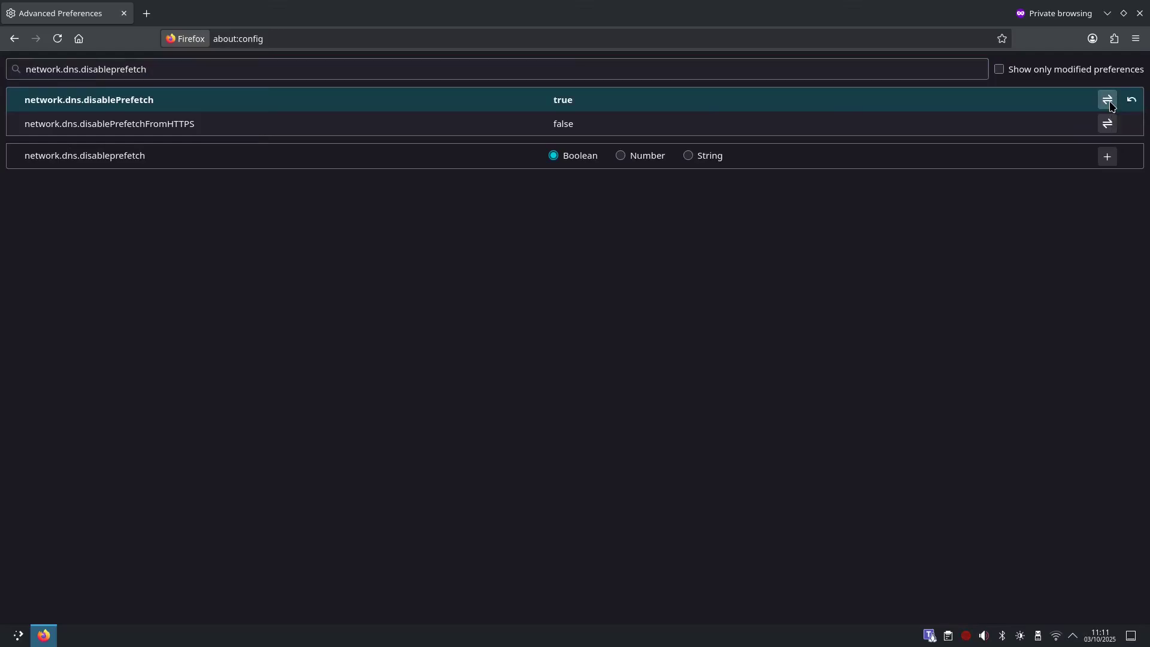
left_click(172, 73)
key("BackSpace")
key("BackSpace")
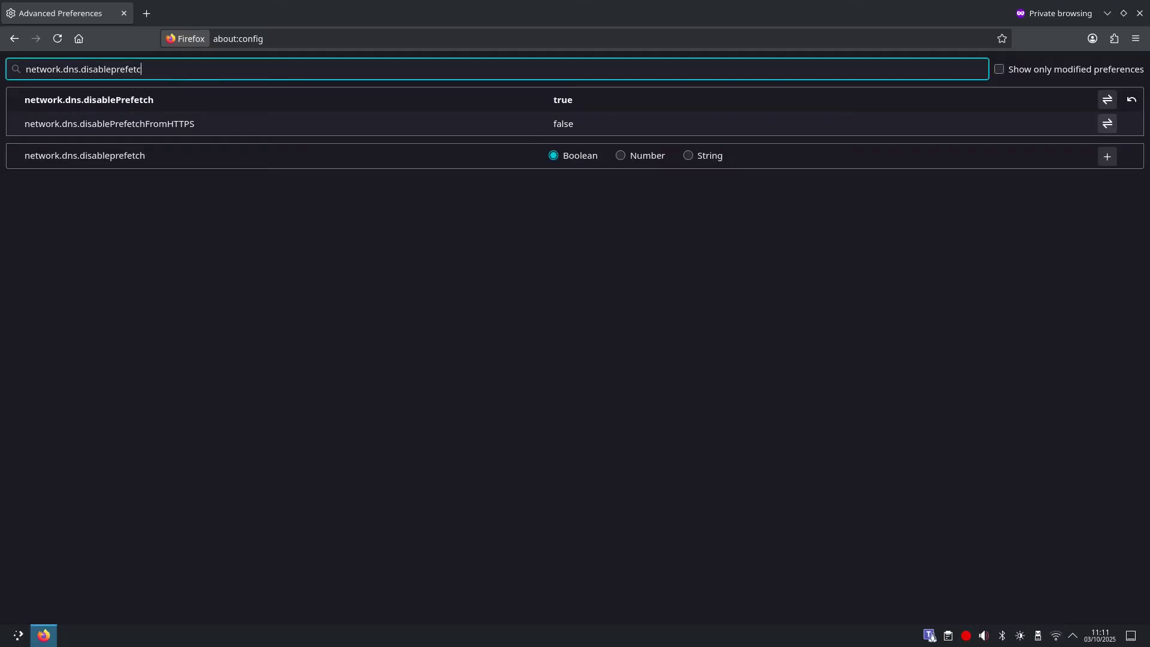
key("BackSpace")
key("BackSpace")
key("BackSpace")
key("BackSpace")
key("BackSpace")
key("BackSpace")
key("BackSpace")
key("BackSpace")
key("BackSpace")
key("BackSpace")
key("BackSpace")
key("BackSpace")
key("BackSpace")
key("BackSpace")
key("BackSpace")
key("BackSpace")
key("BackSpace")
key("BackSpace")
key("BackSpace")
key("BackSpace")
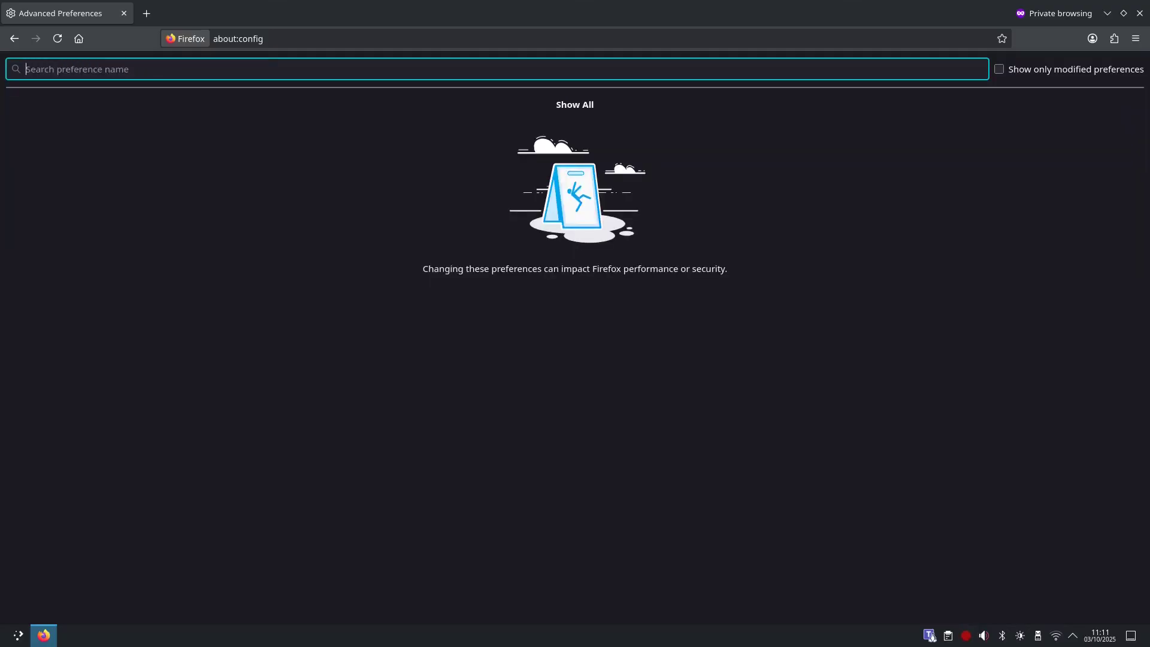
Find network.prefetch-next and toggle it to false
type("network")
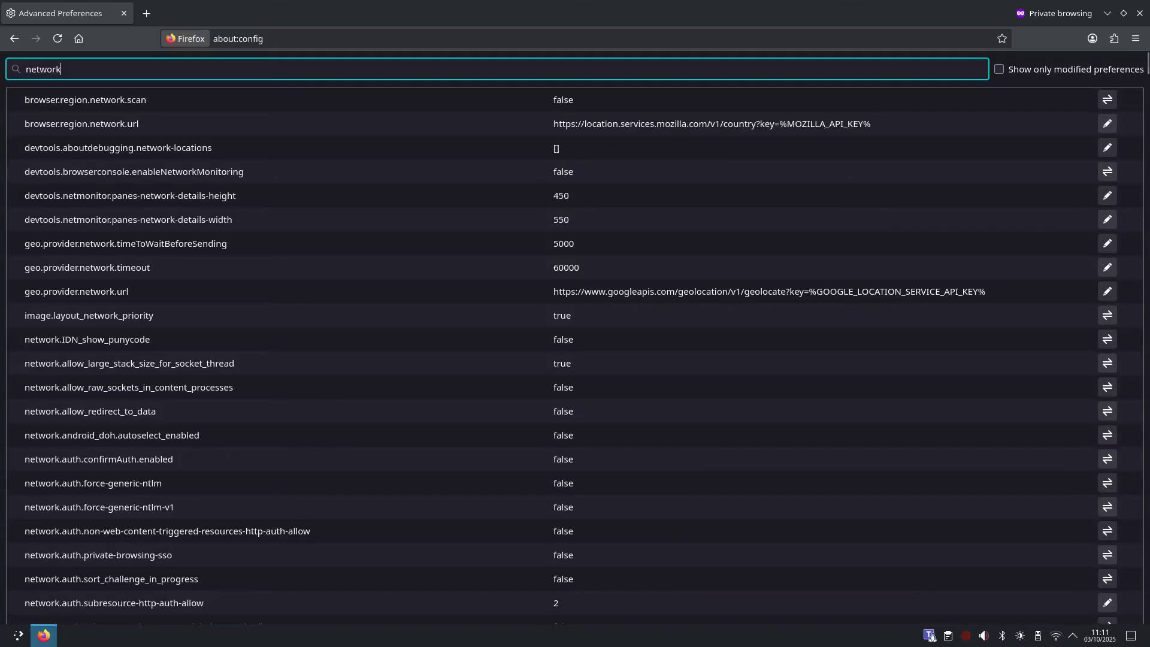
type(".pref")
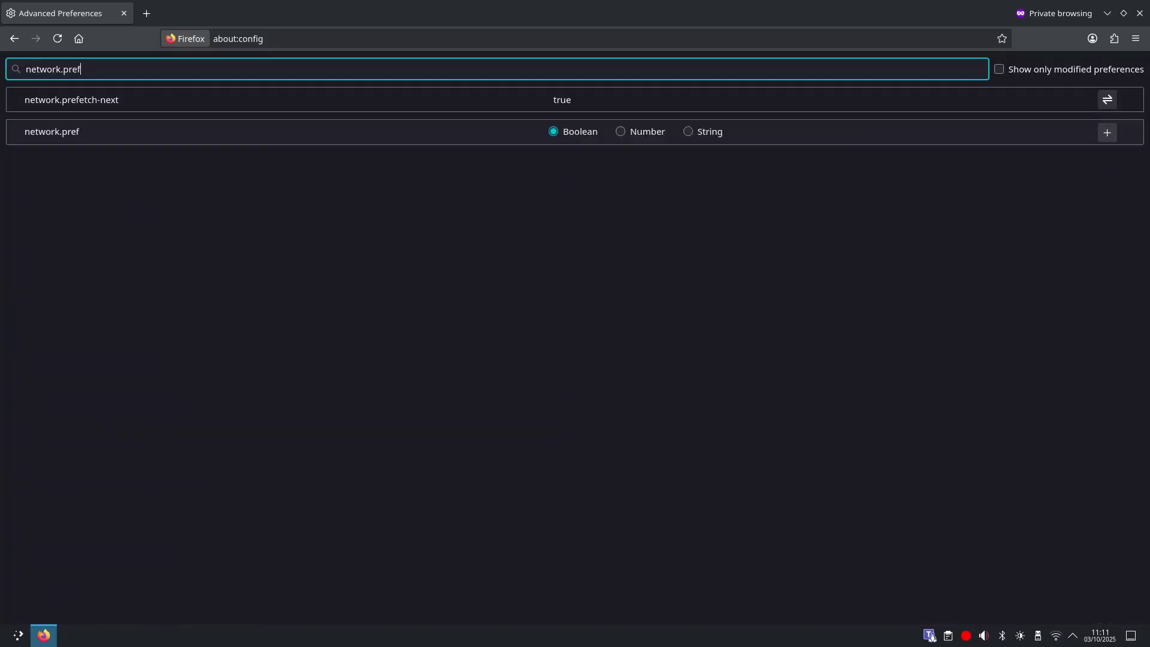
type("etch-next")
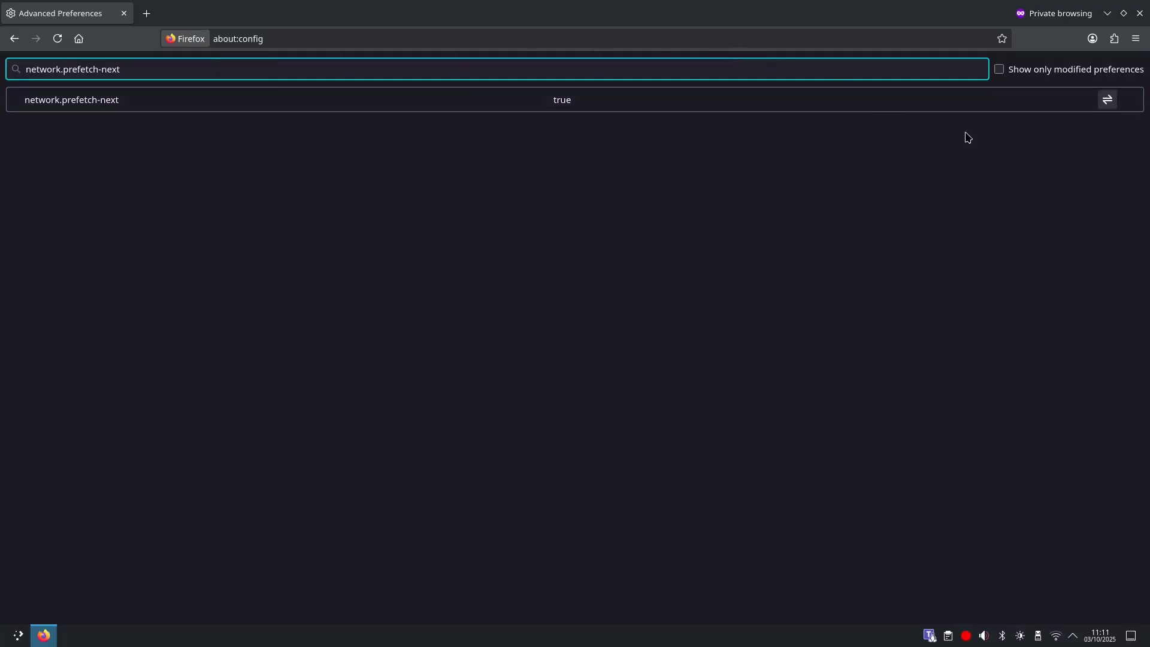
left_click(1107, 99)
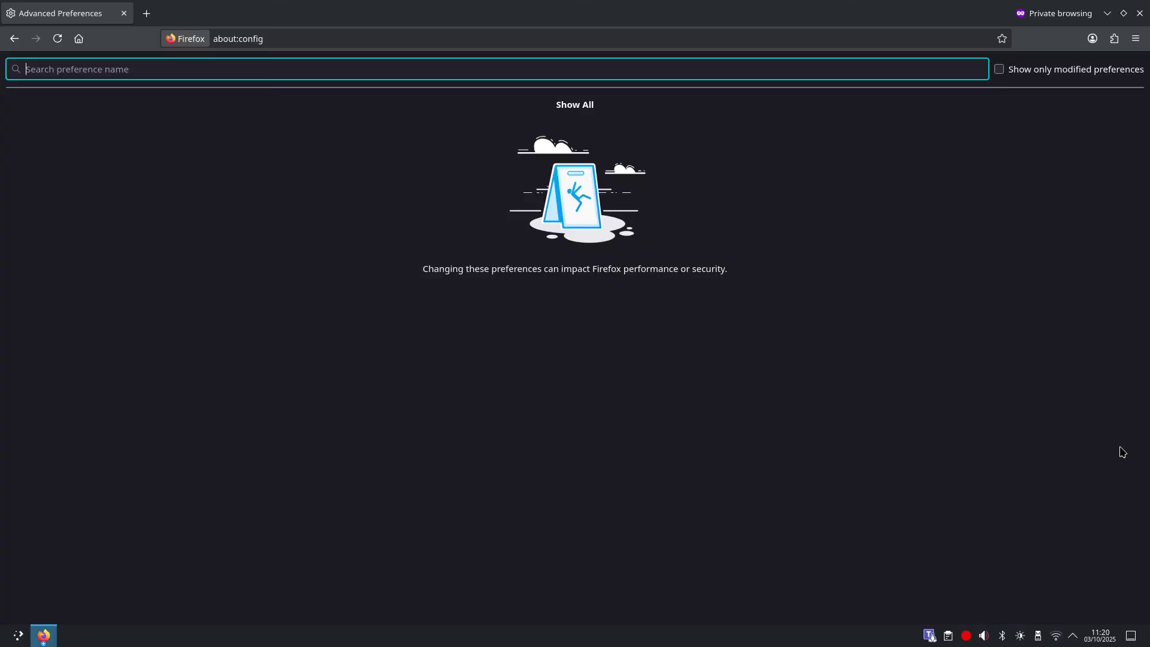
Find network.http.referer.XOriginPolicy and save its value as 2
type("netw")
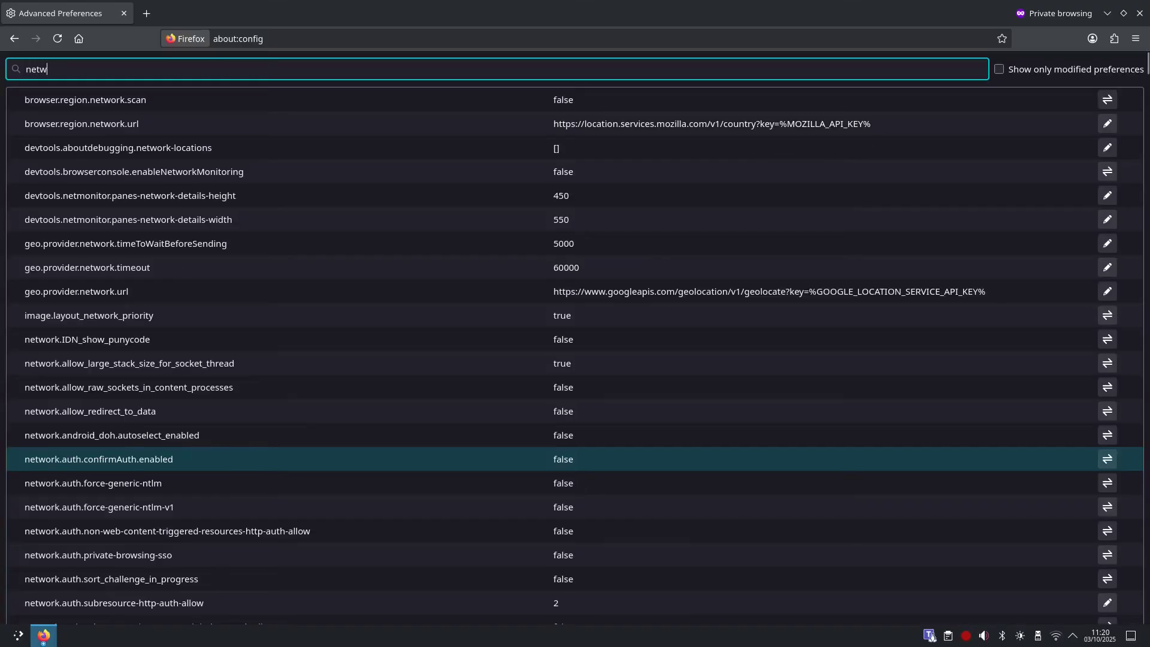
type("ork.http")
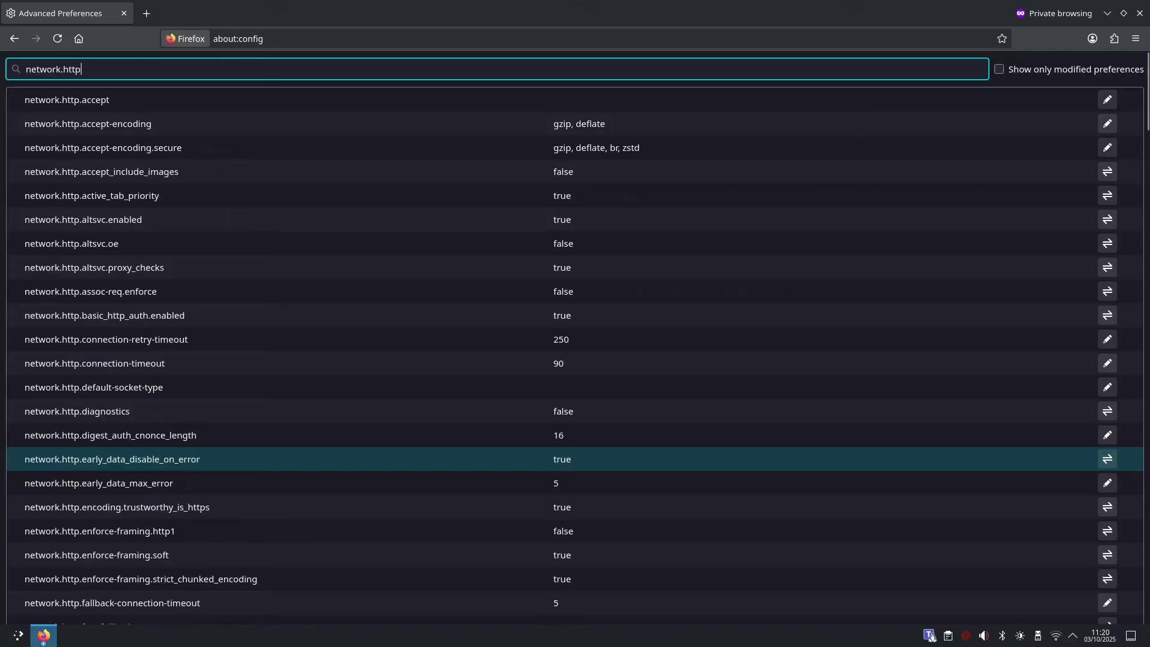
type(".referer")
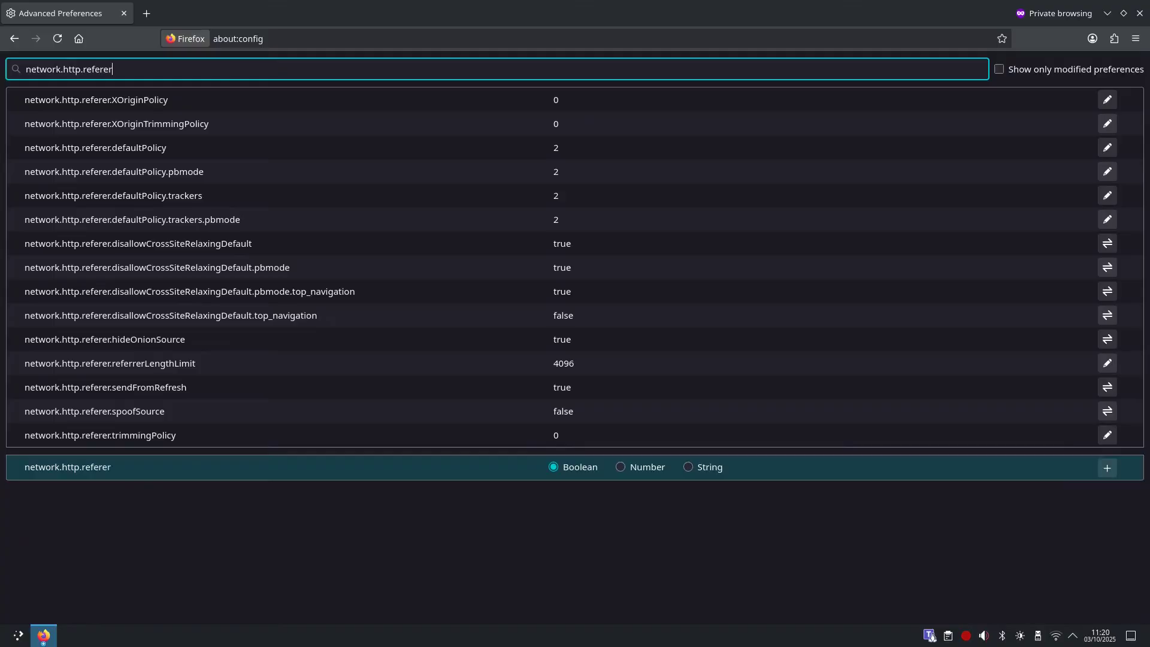
type(".xor")
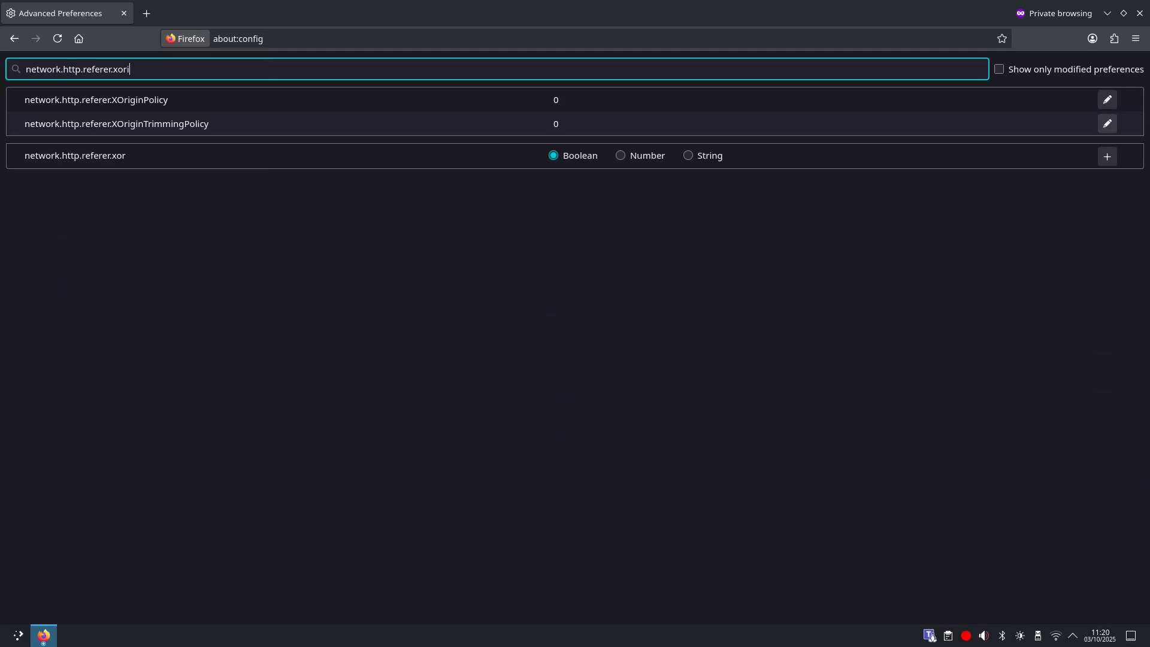
type("iginpolicy")
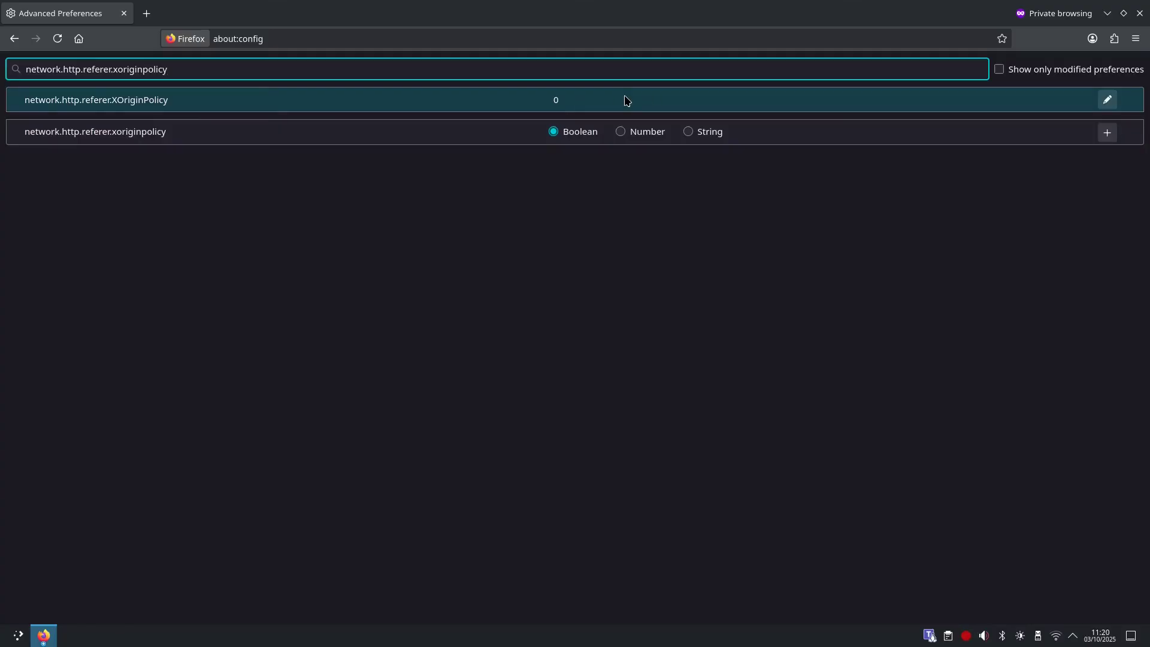
left_click(1108, 100)
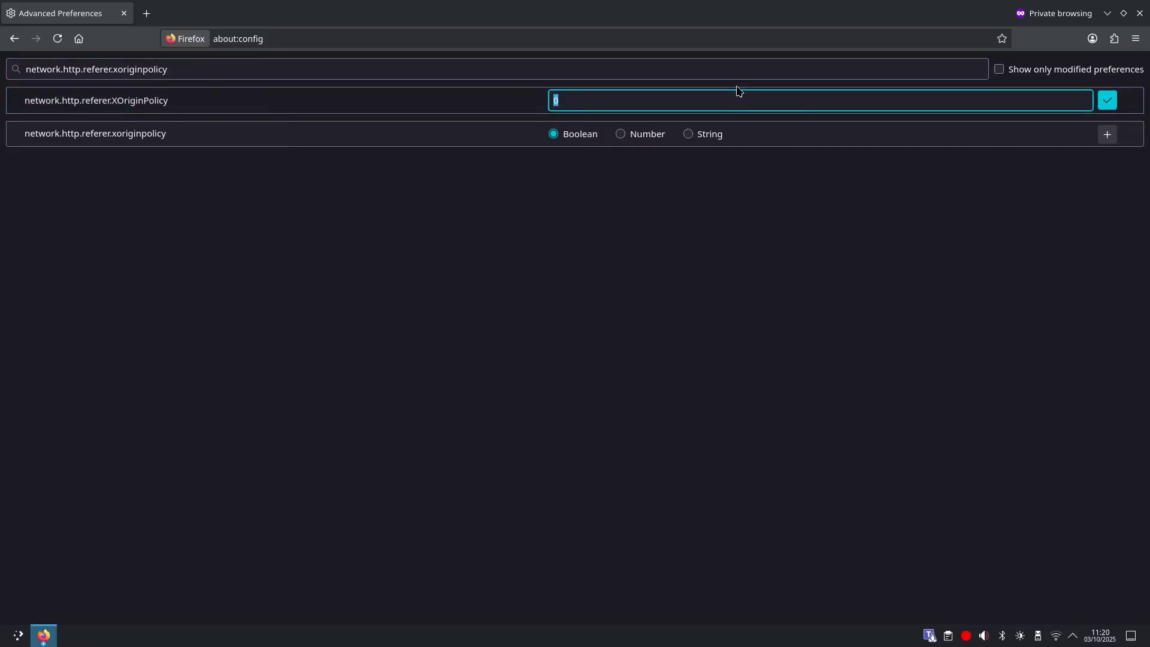
type("2")
left_click(1107, 100)
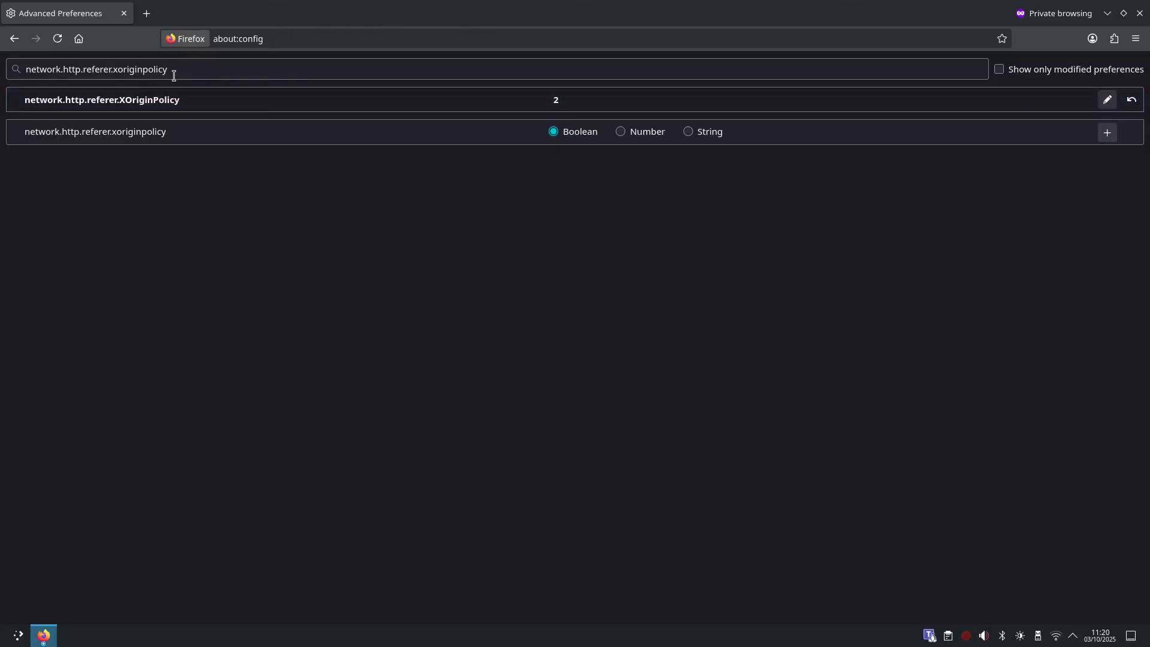
Change the search to XOriginTrimmingPolicy and save that preference's value as 2
left_click_drag(179, 72, 143, 71)
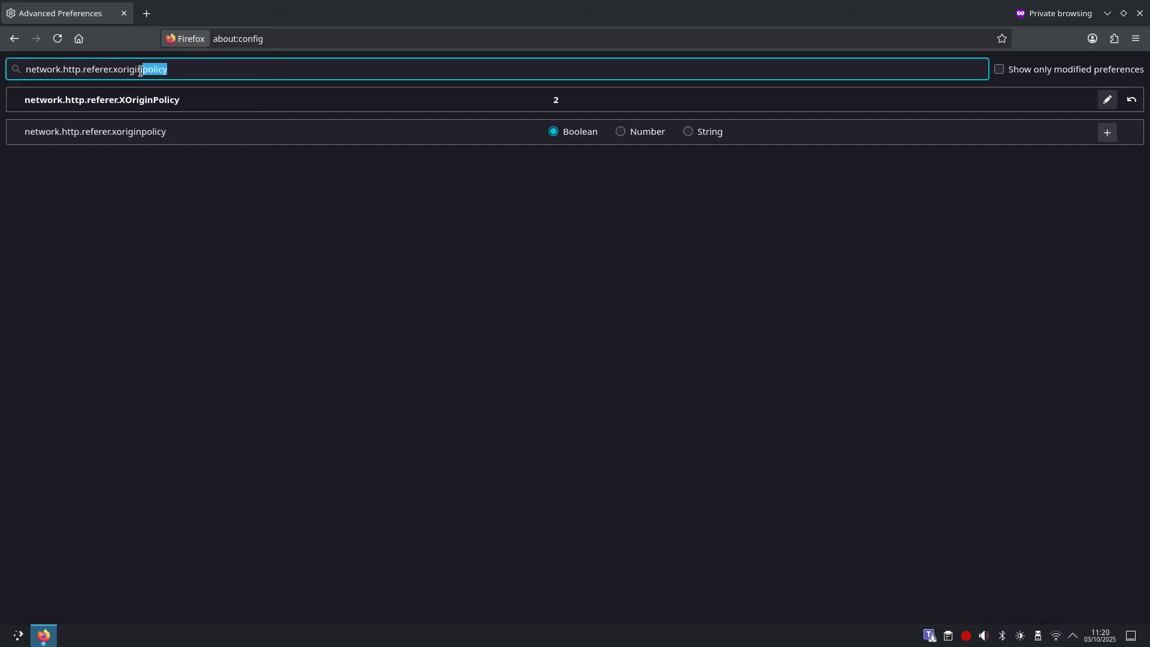
type("trimmin")
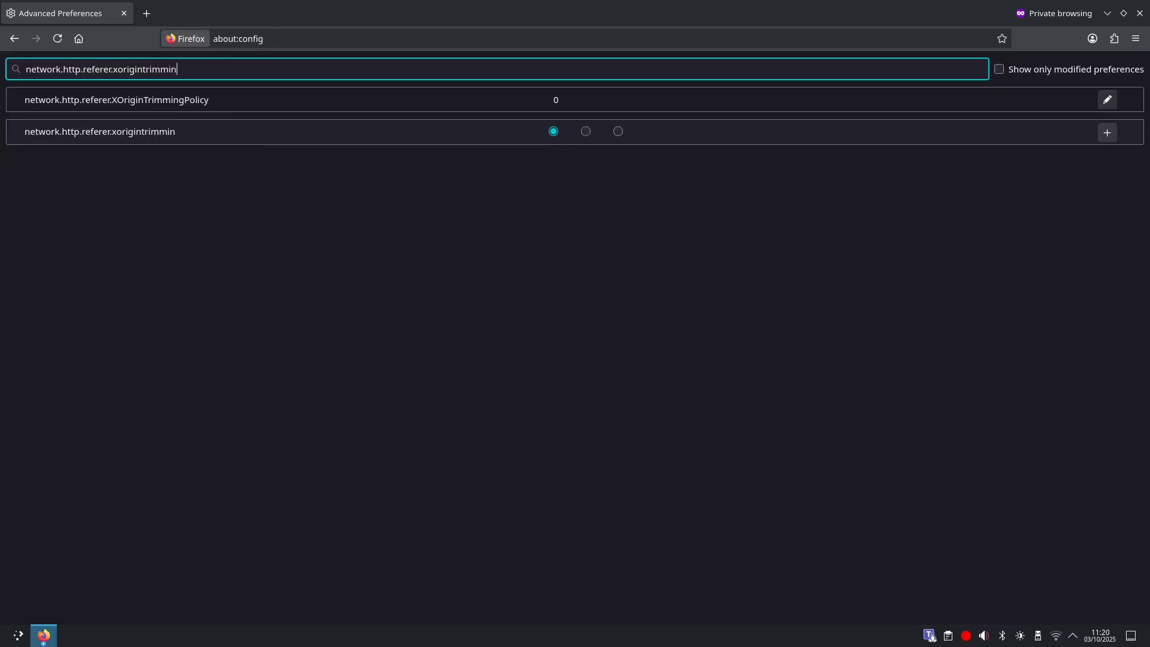
type("gpil")
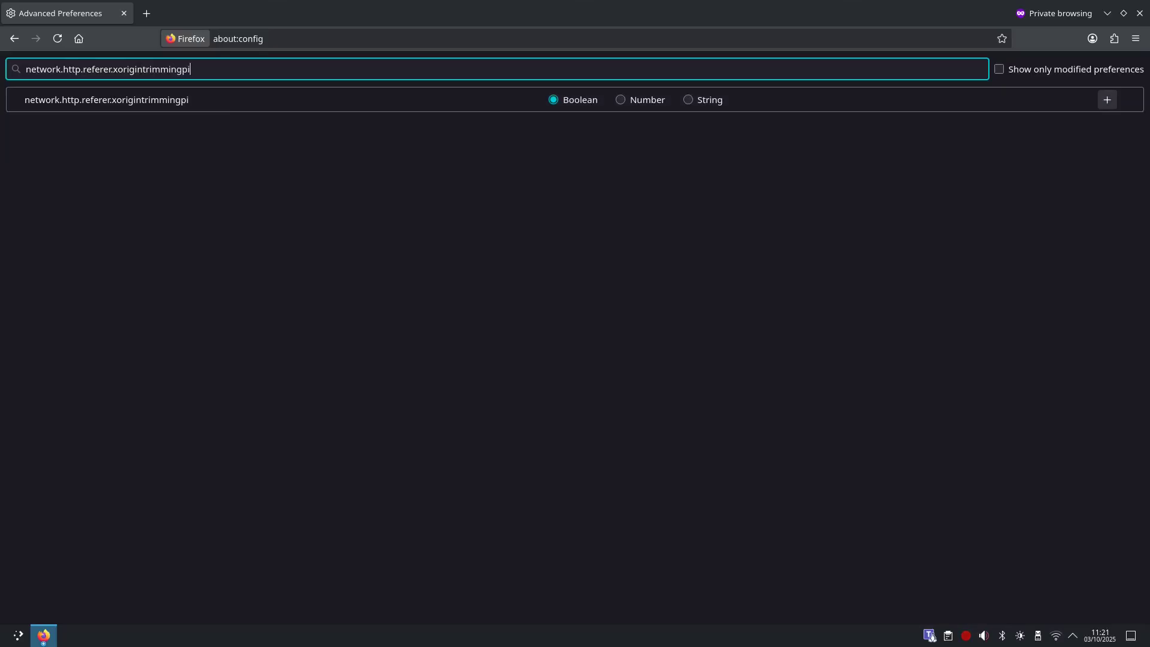
key("BackSpace")
key("BackSpace")
type("olicy")
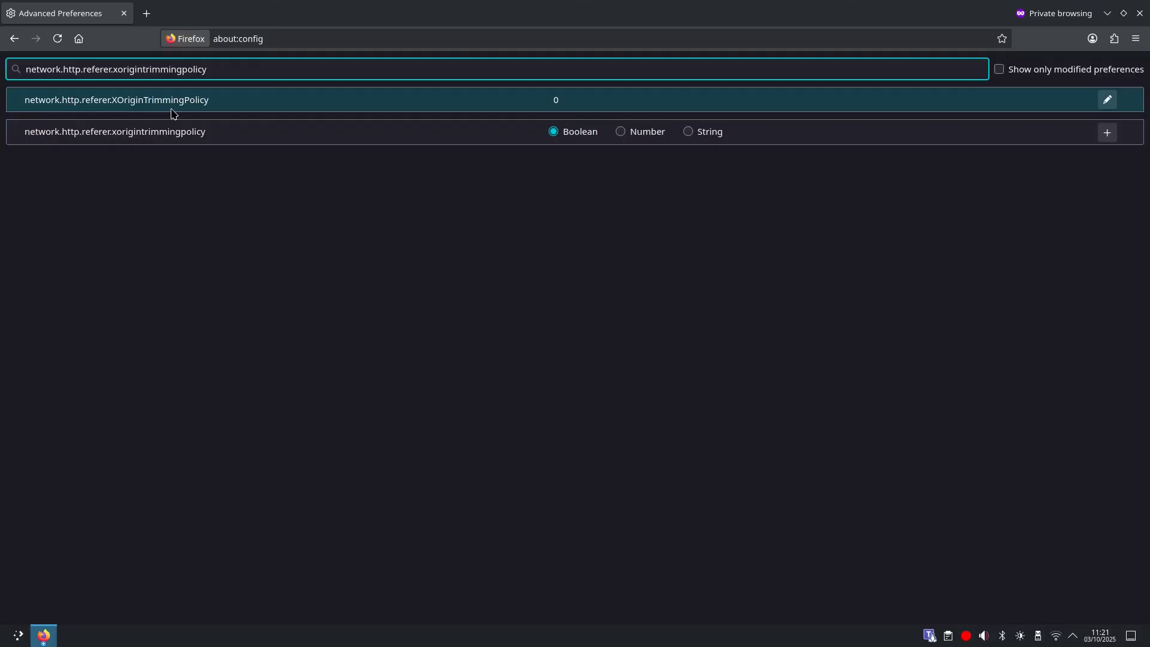
left_click(1107, 100)
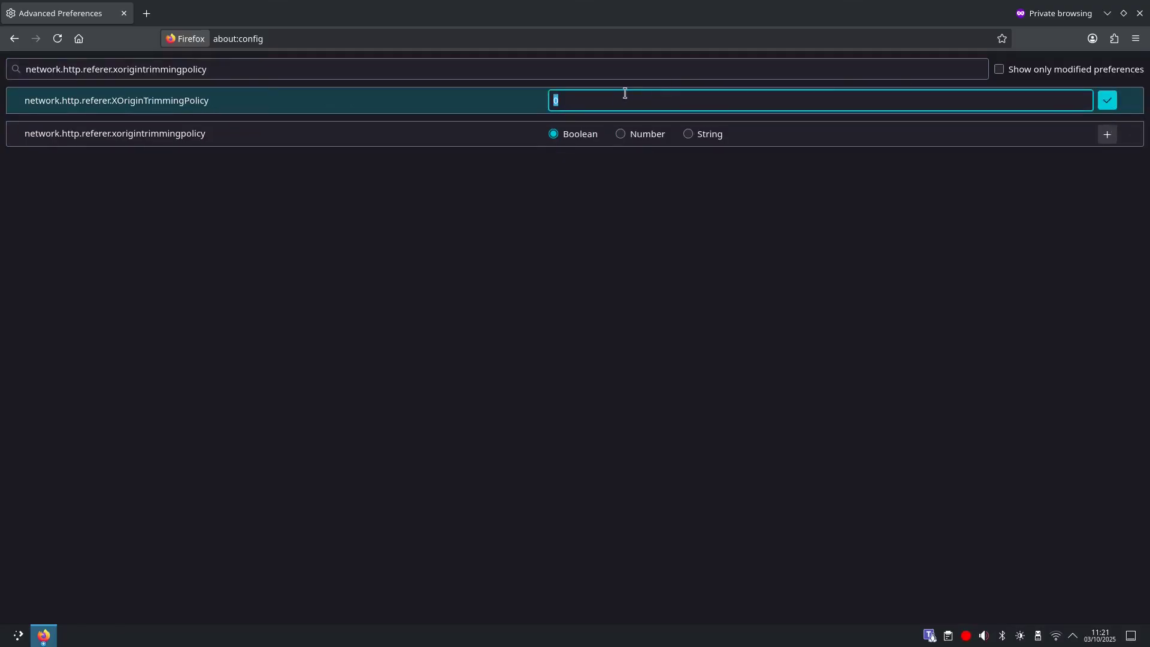
type("2")
left_click(1110, 102)
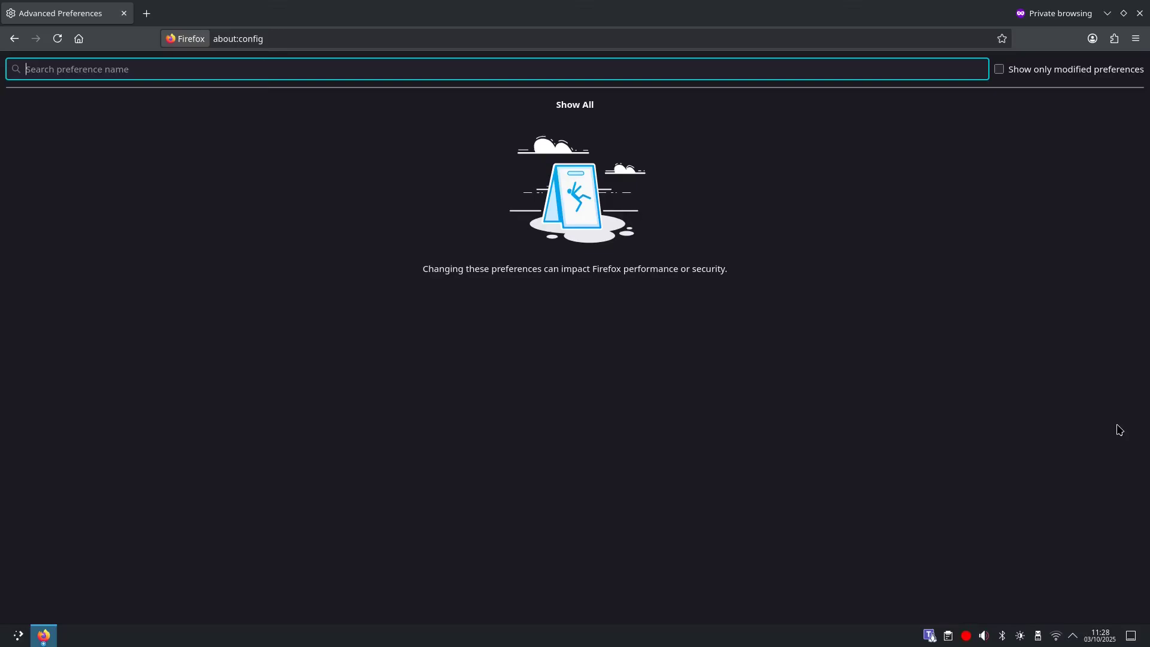
Find privacy.resistFingerprinting and toggle it from false to true
type("privacy")
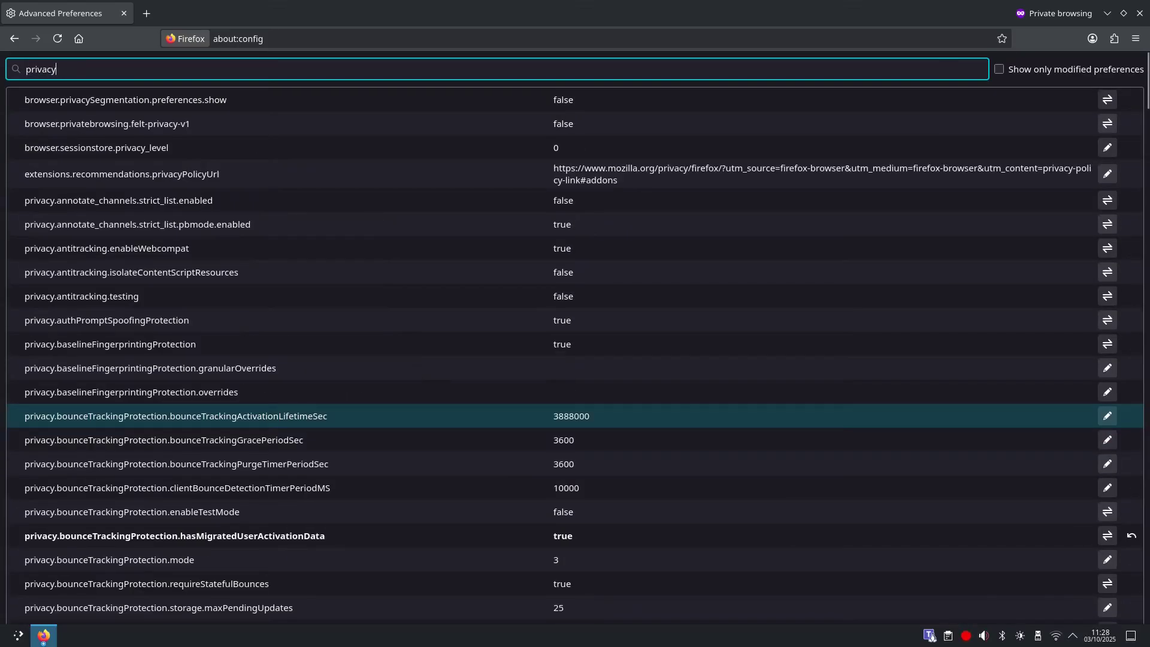
type(".resist")
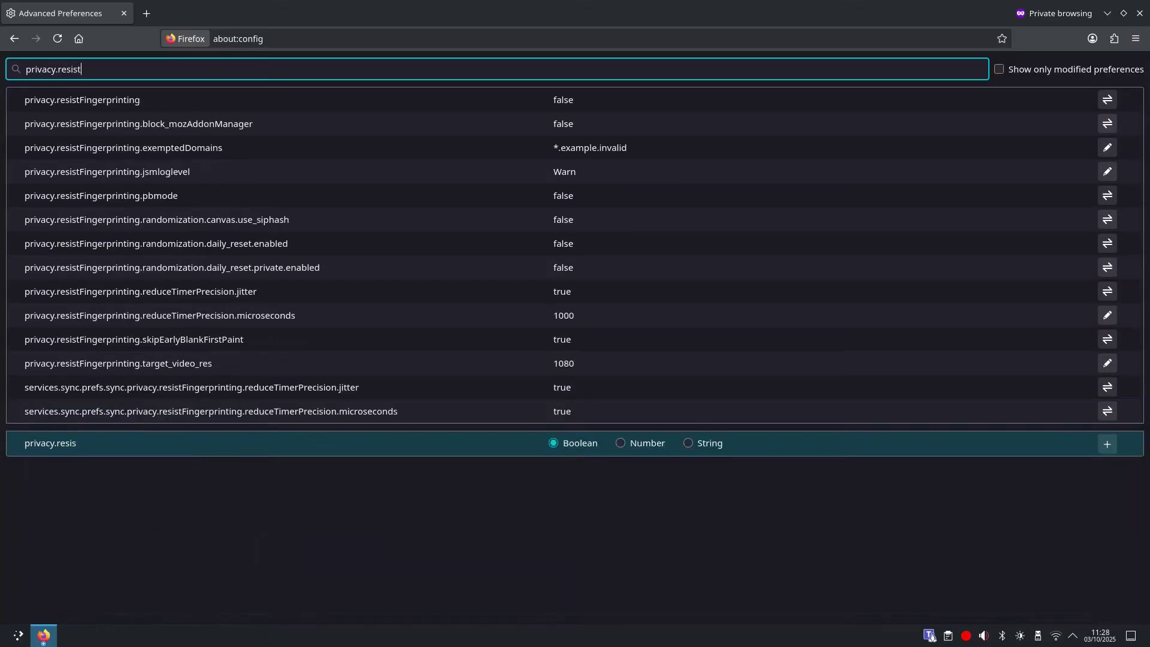
type("fingerprinting")
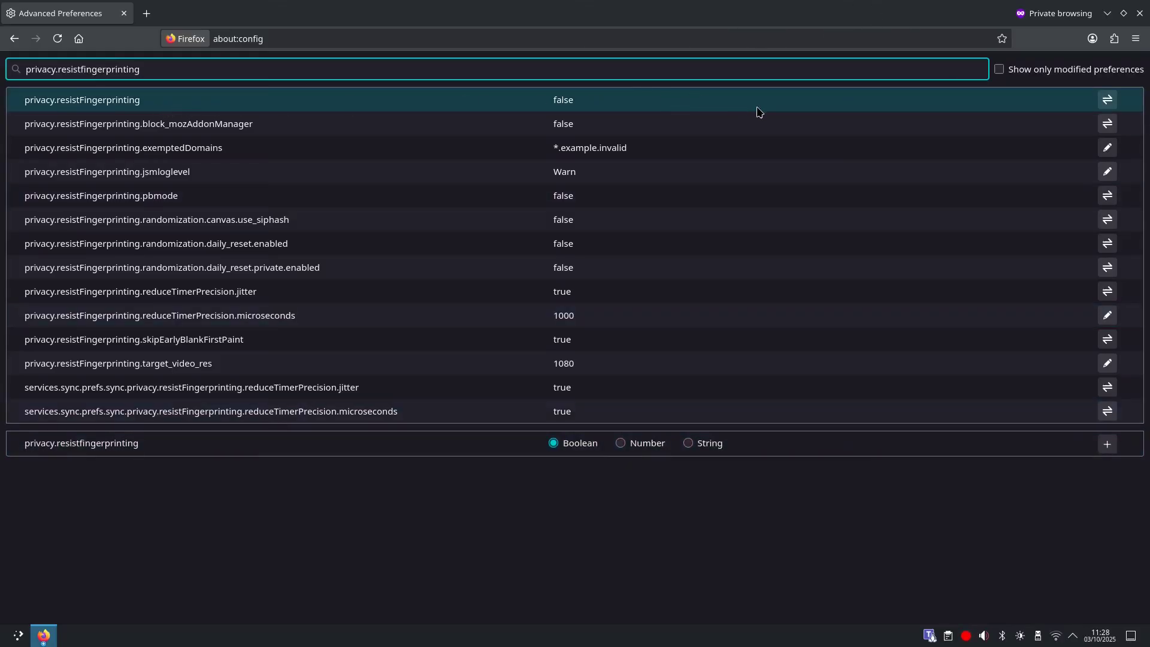
left_click(1109, 102)
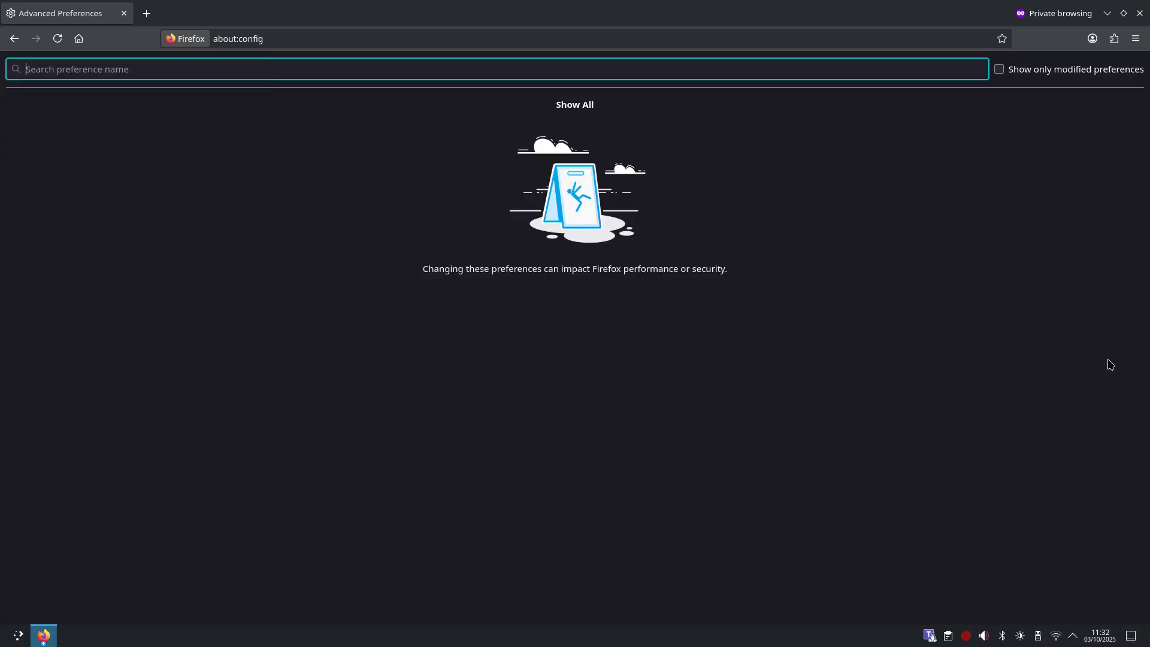
Find privacy.firstparty.isolate and toggle it from false to true
type("privac")
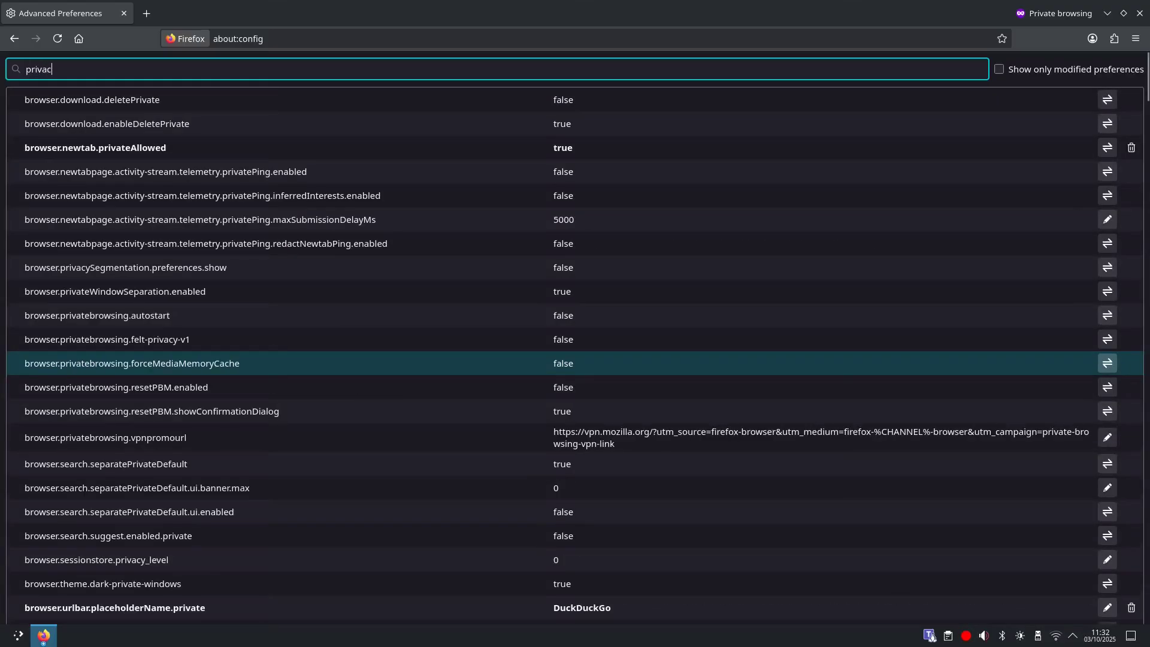
type("y.fir")
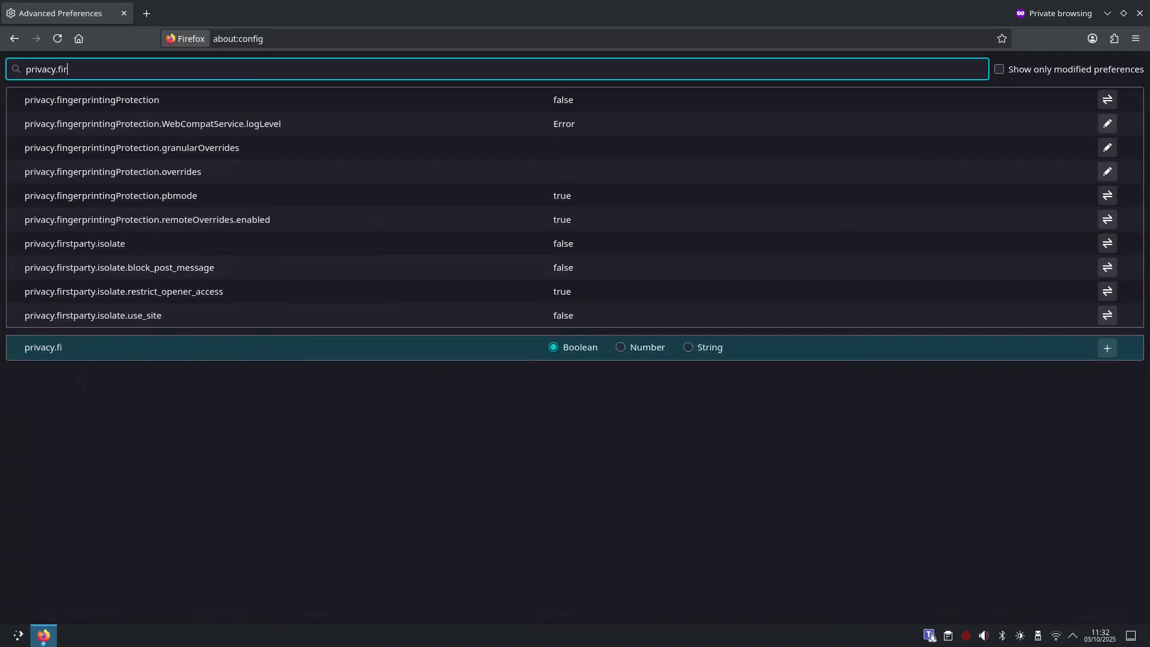
type("stpa")
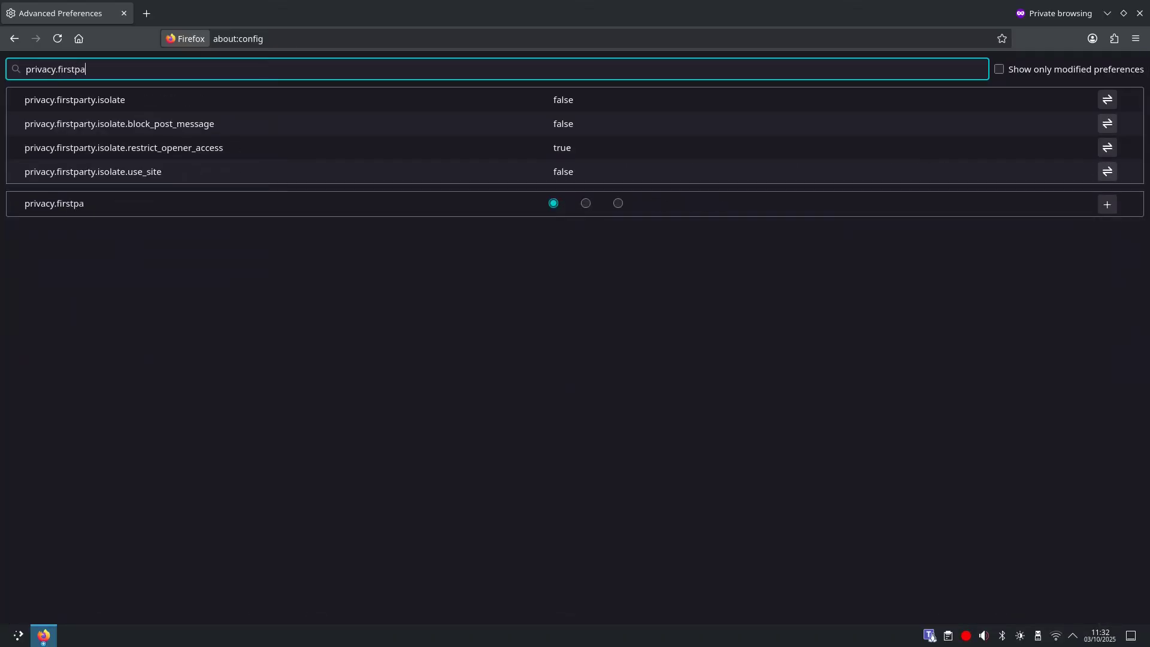
type("rty.")
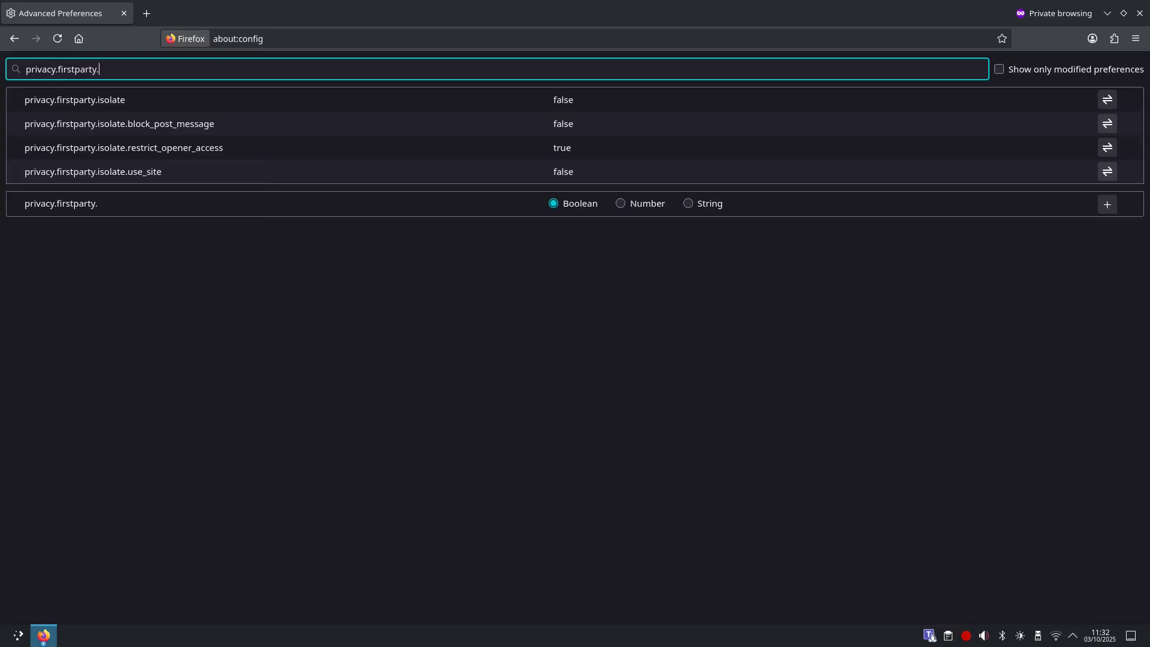
type("isolate")
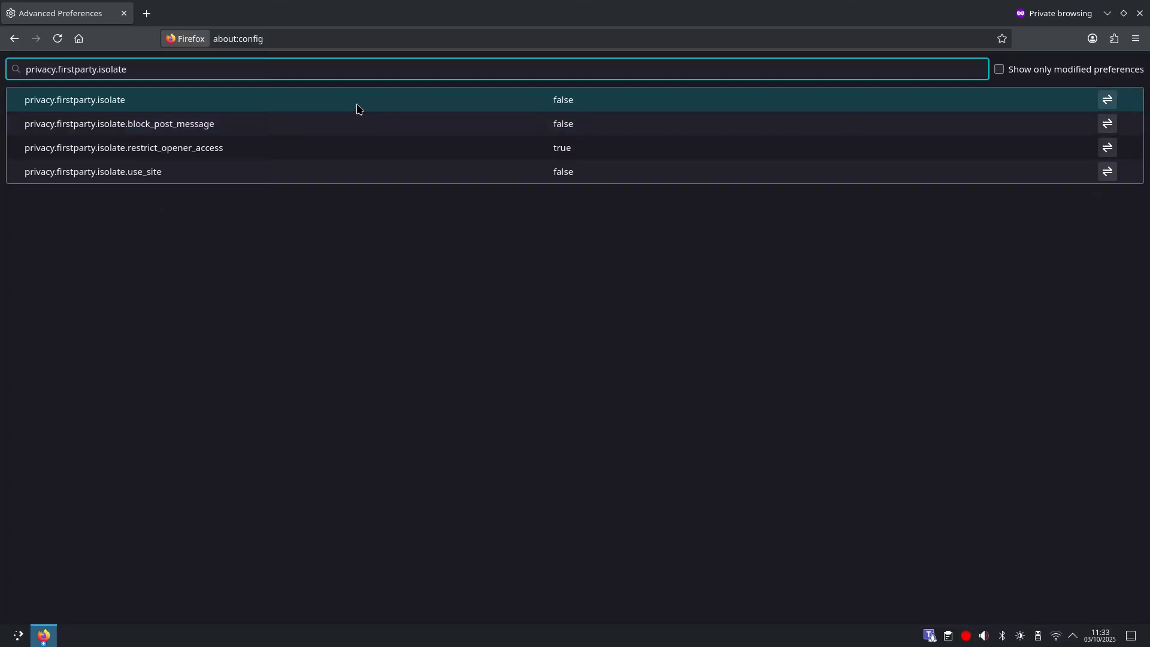
left_click(1108, 100)
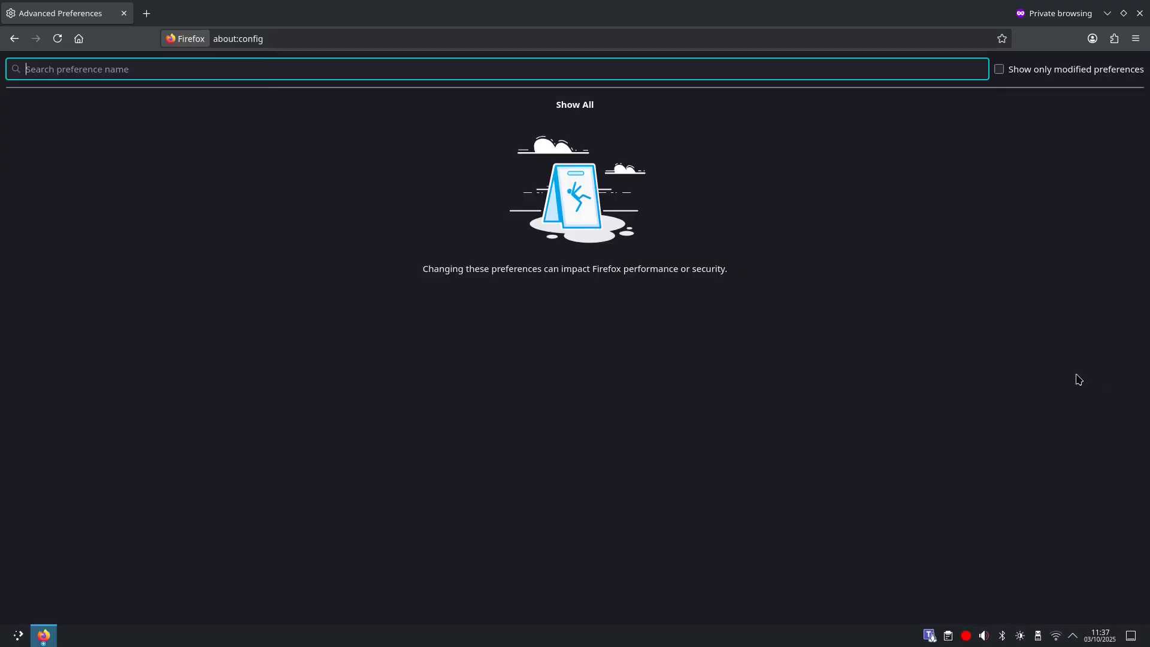
type("to")
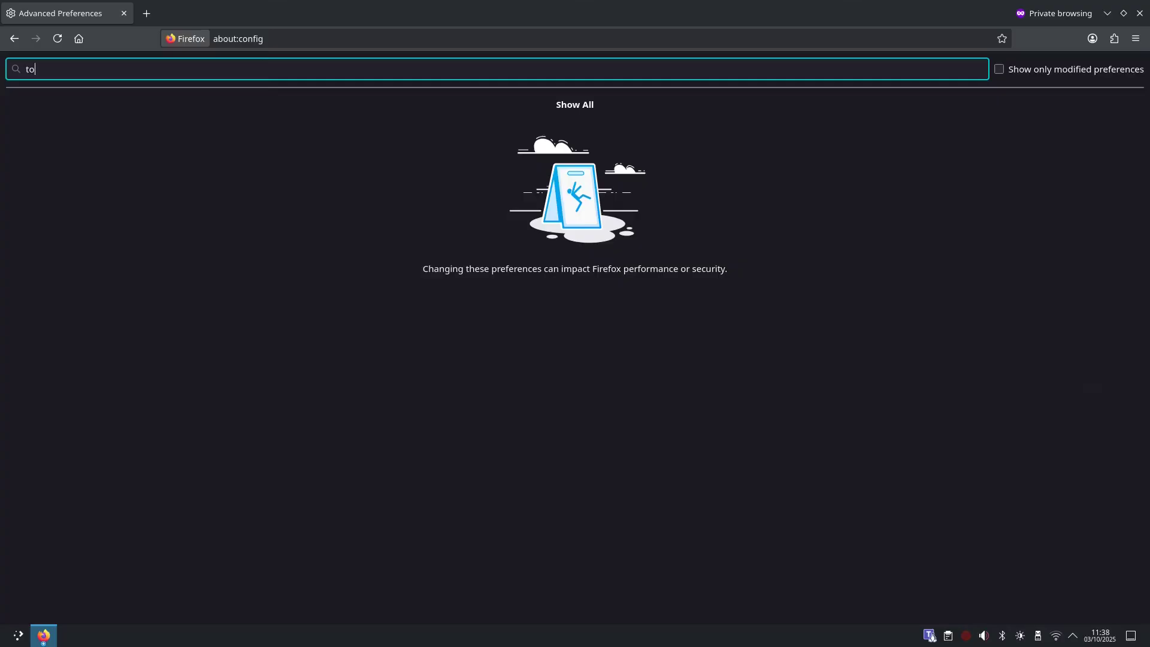
type("olkit")
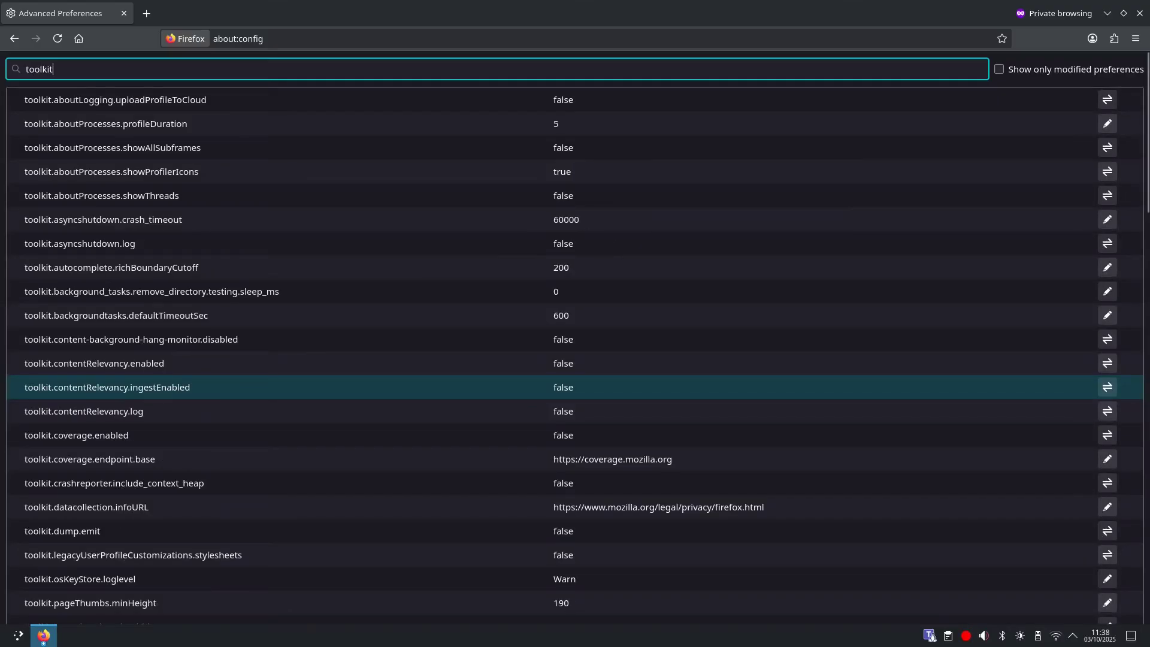
type(".tele")
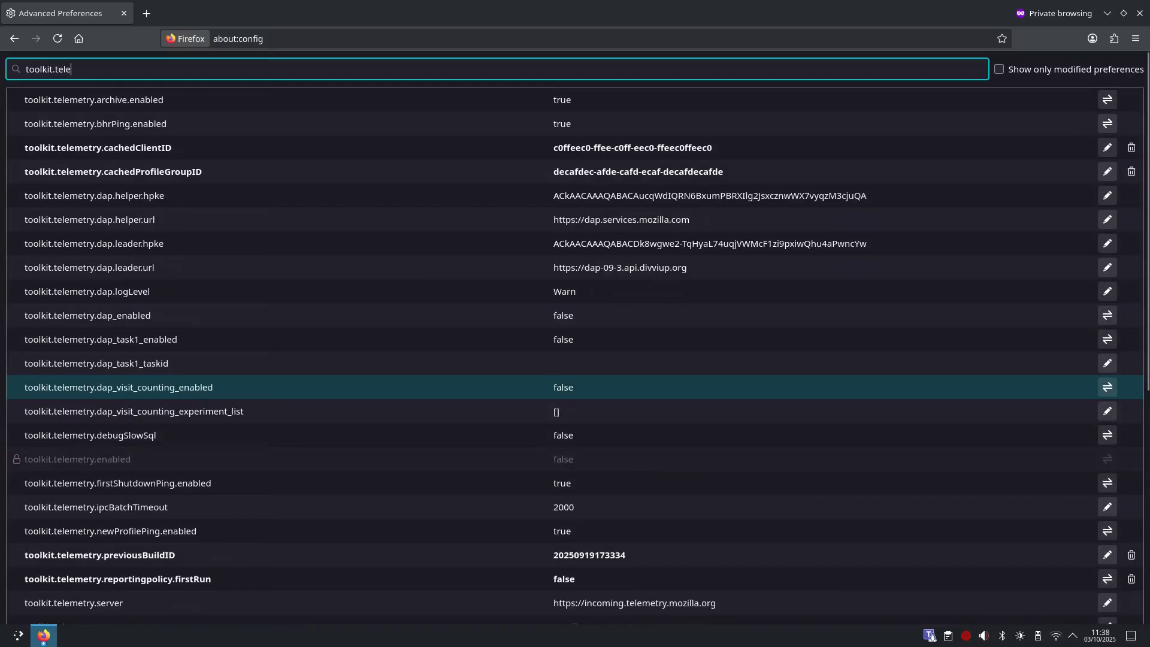
type("m")
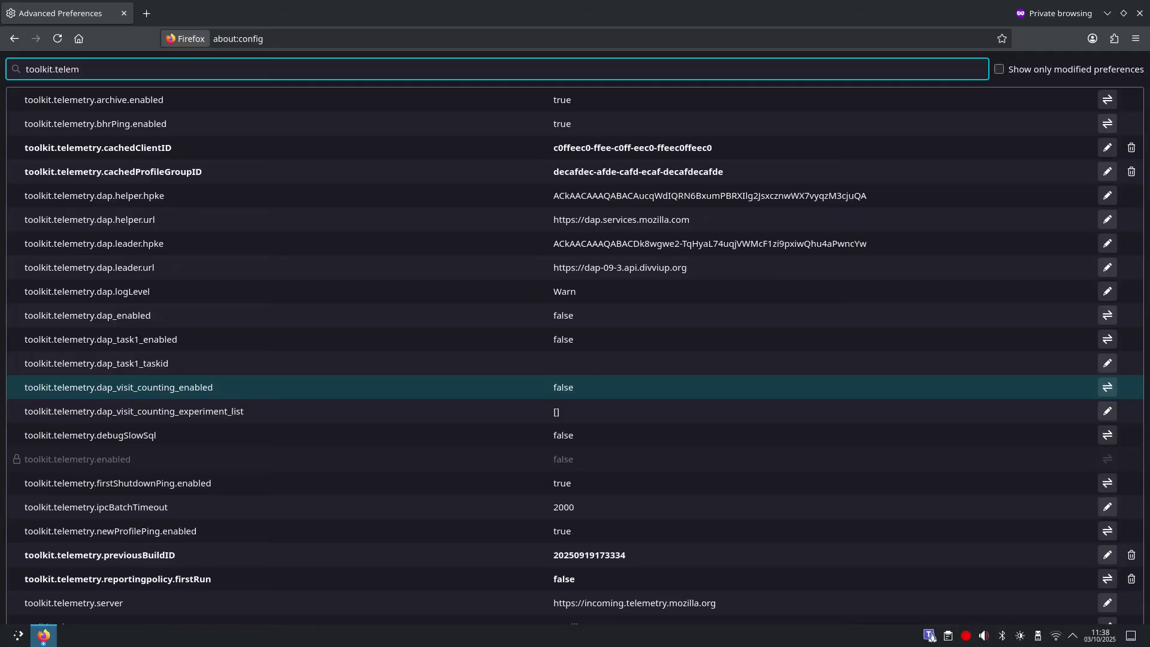
type("etry.enabled")
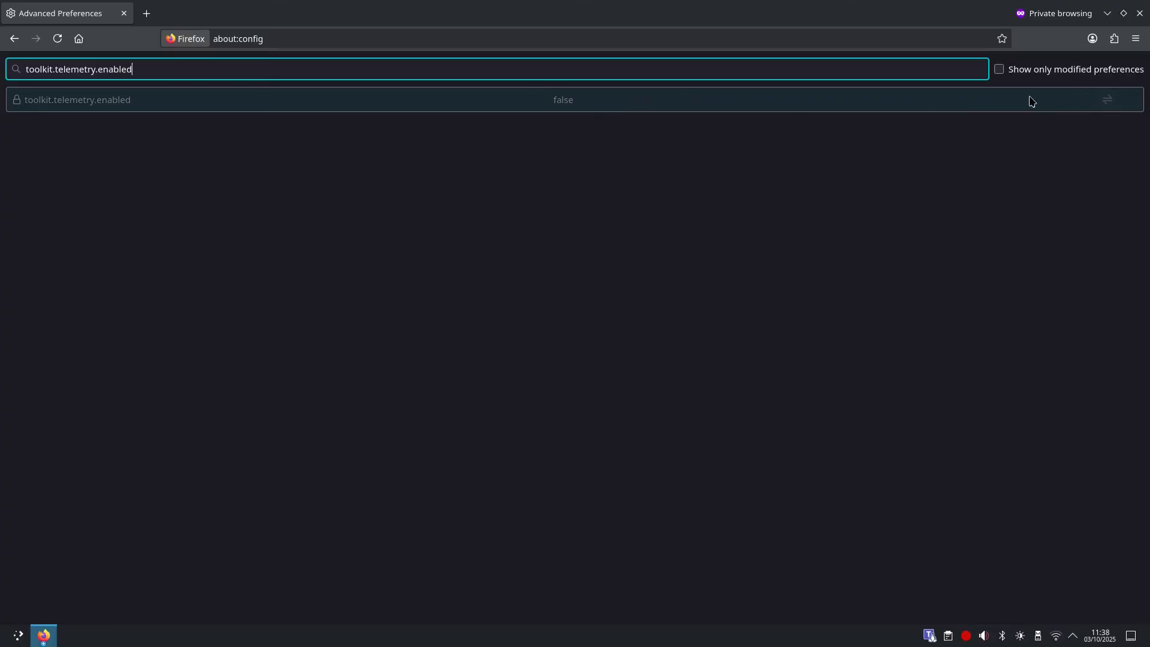
key("BackSpace")
key("BackSpace")
key("BackSpace")
key("BackSpace")
key("BackSpace")
key("BackSpace")
key("BackSpace")
key("BackSpace")
key("BackSpace")
key("BackSpace")
key("BackSpace")
key("BackSpace")
key("BackSpace")
key("BackSpace")
key("BackSpace")
key("BackSpace")
key("BackSpace")
key("BackSpace")
key("BackSpace")
key("BackSpace")
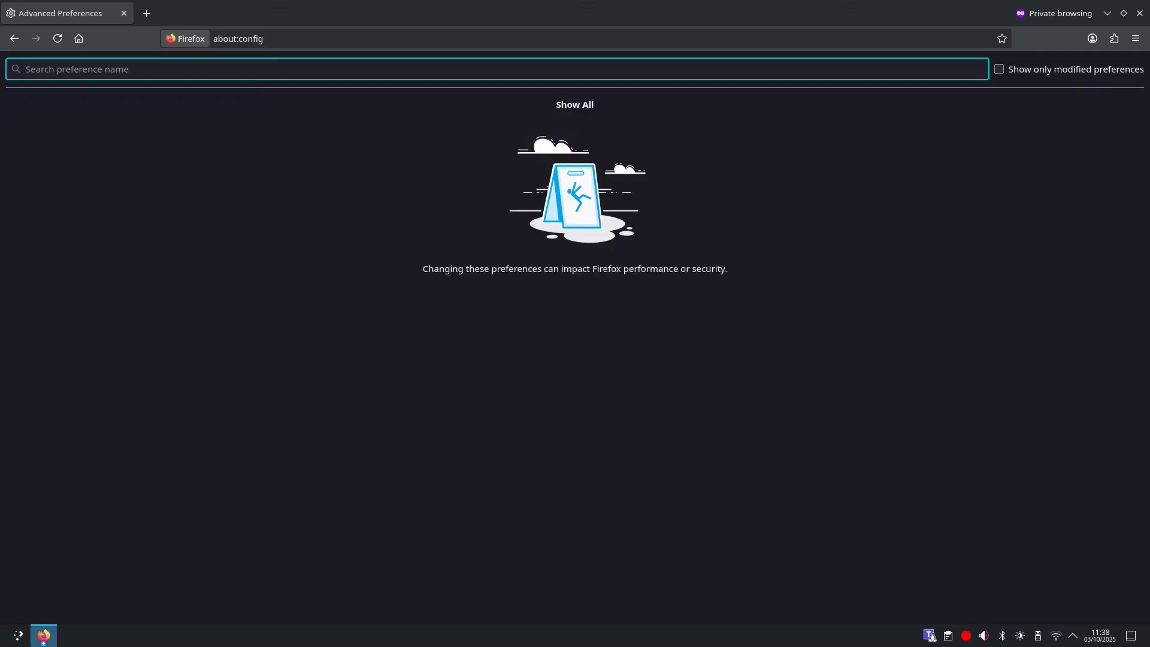
Search extensions.pocket.enabled to check its value is false
type("extensions")
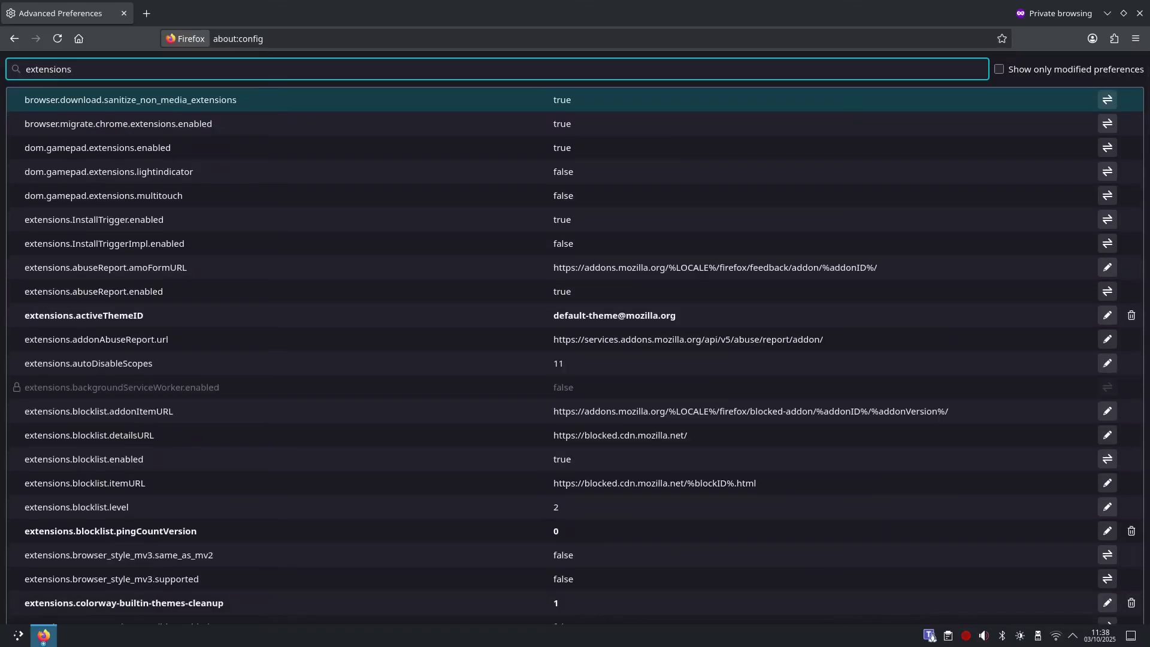
type(".pock")
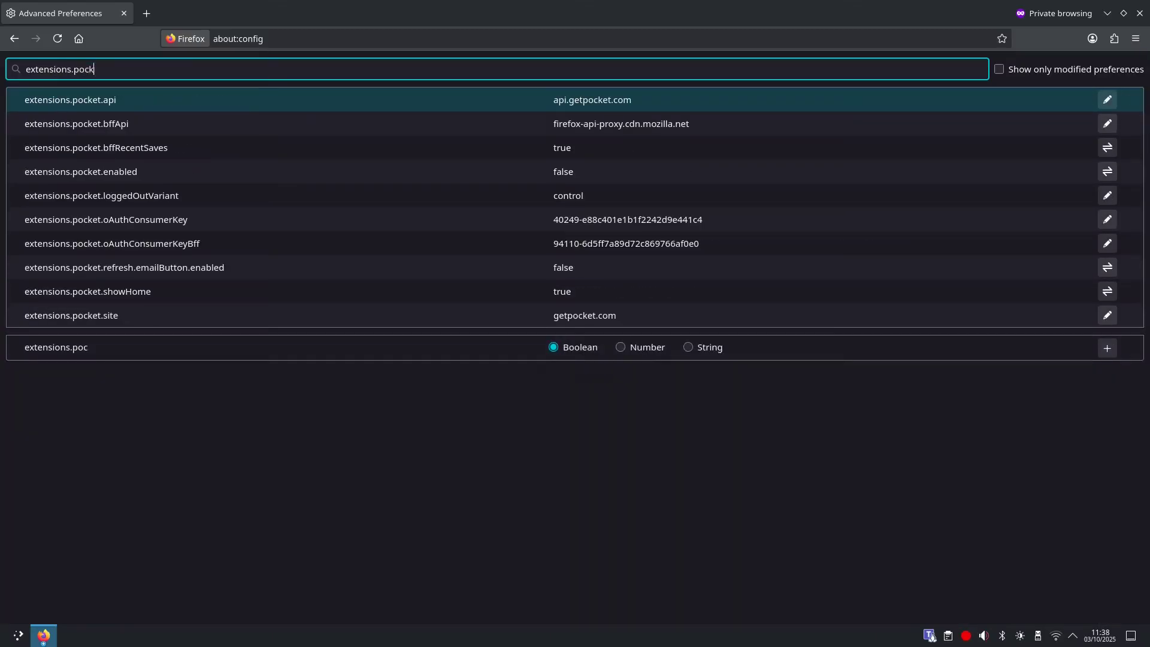
type("et.ena")
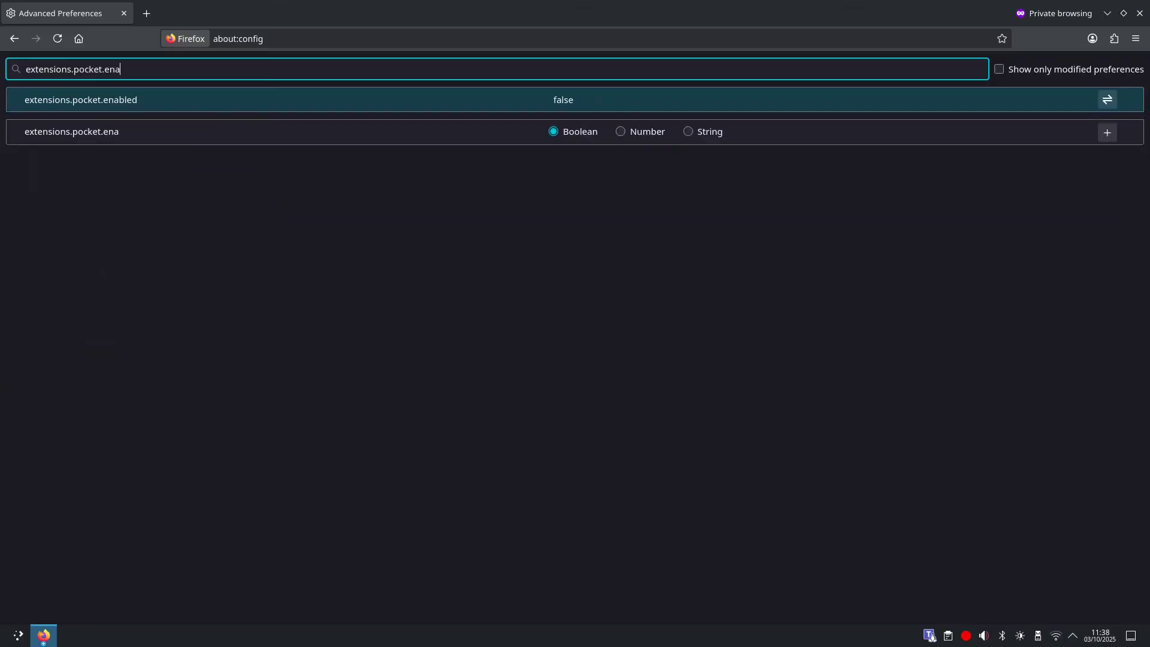
type("bled")
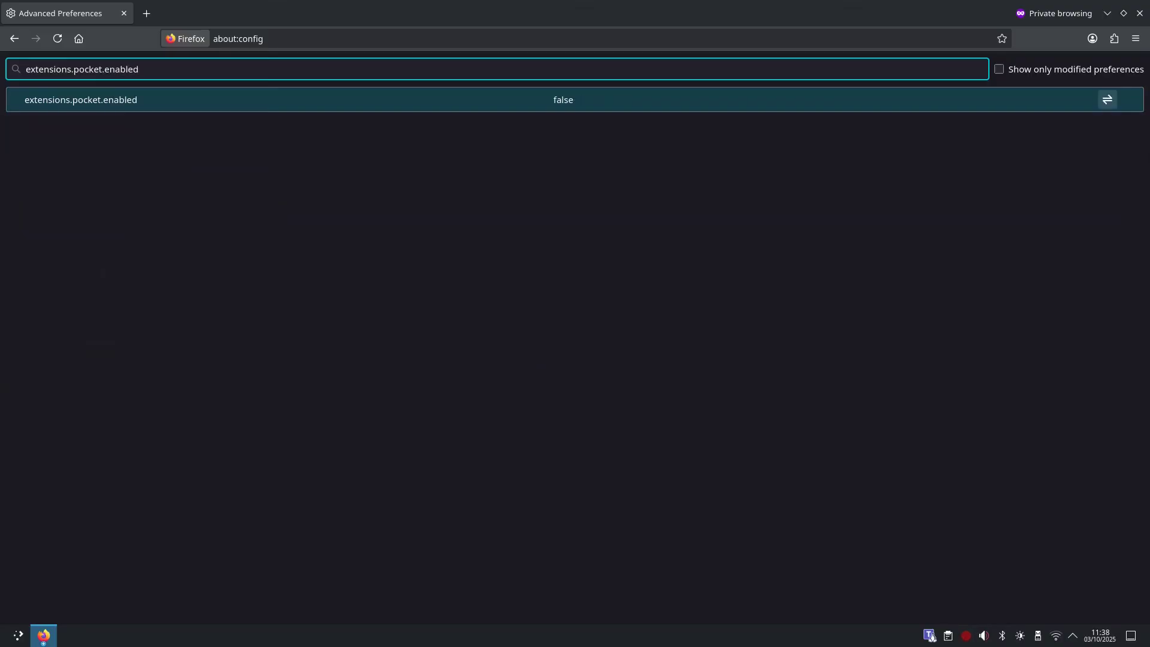